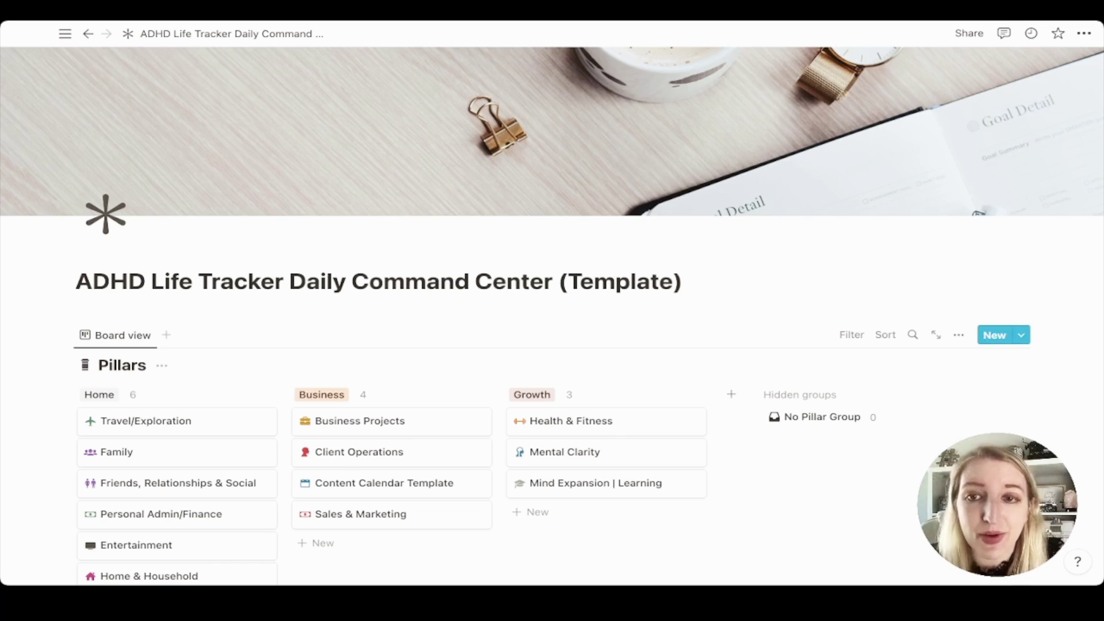
# - Scroll down past the Pillars board and clock to reach the Daily Checklist board
pyautogui.scroll(-13, 552, 313)
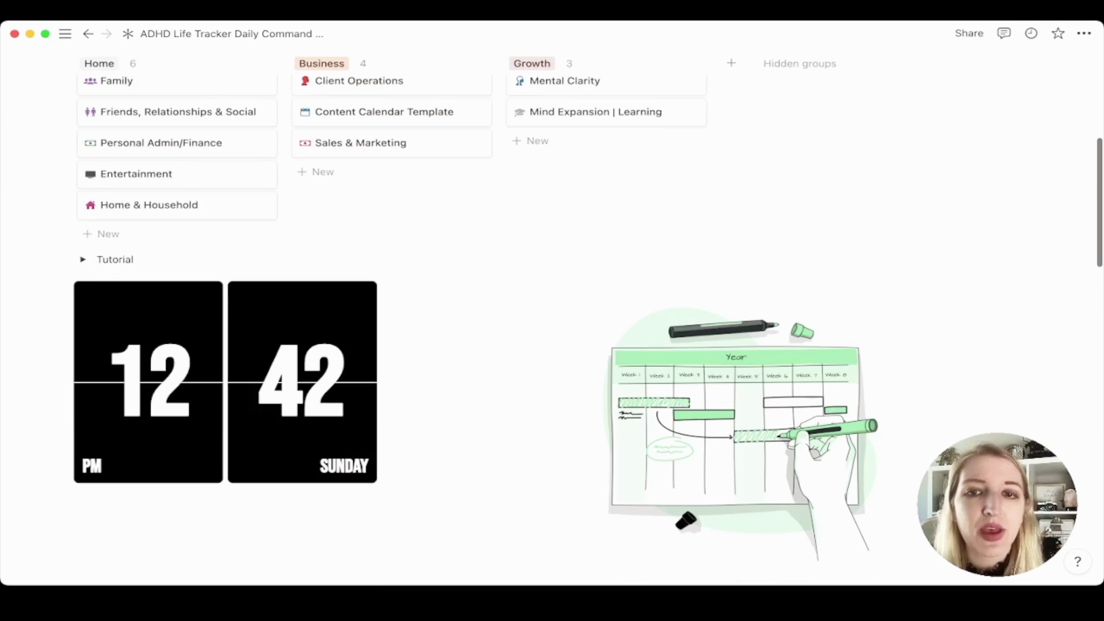
pyautogui.scroll(-3, 552, 313)
pyautogui.scroll(-1, 552, 313)
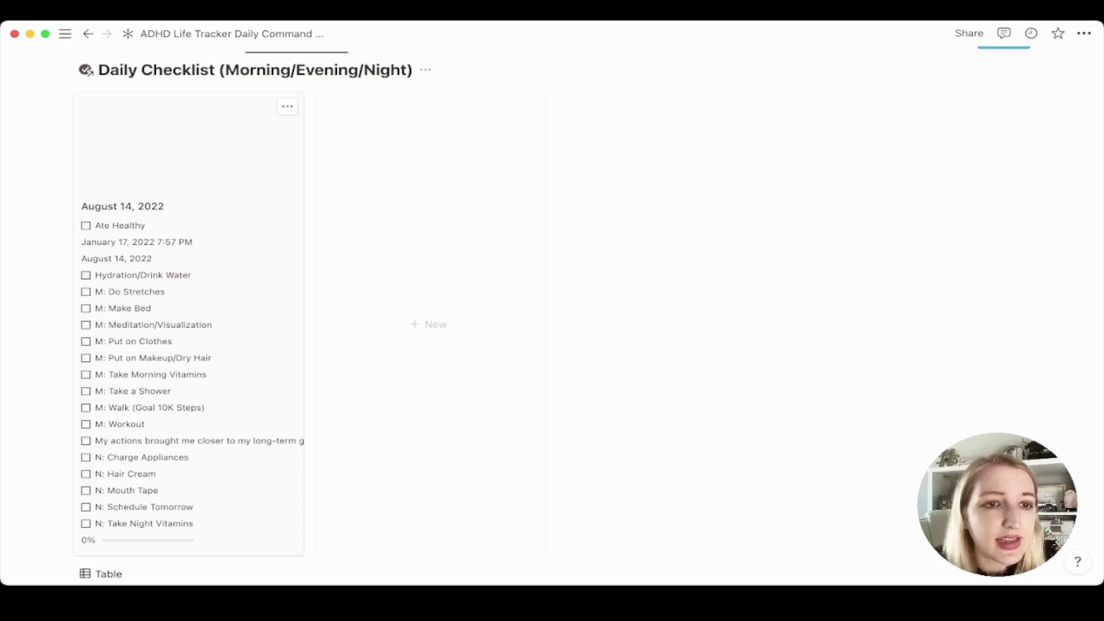
# - Tick M: Put on Makeup/Dry Hair on the August 14, 2022 card, raising progress to 8%
pyautogui.moveTo(148, 540)
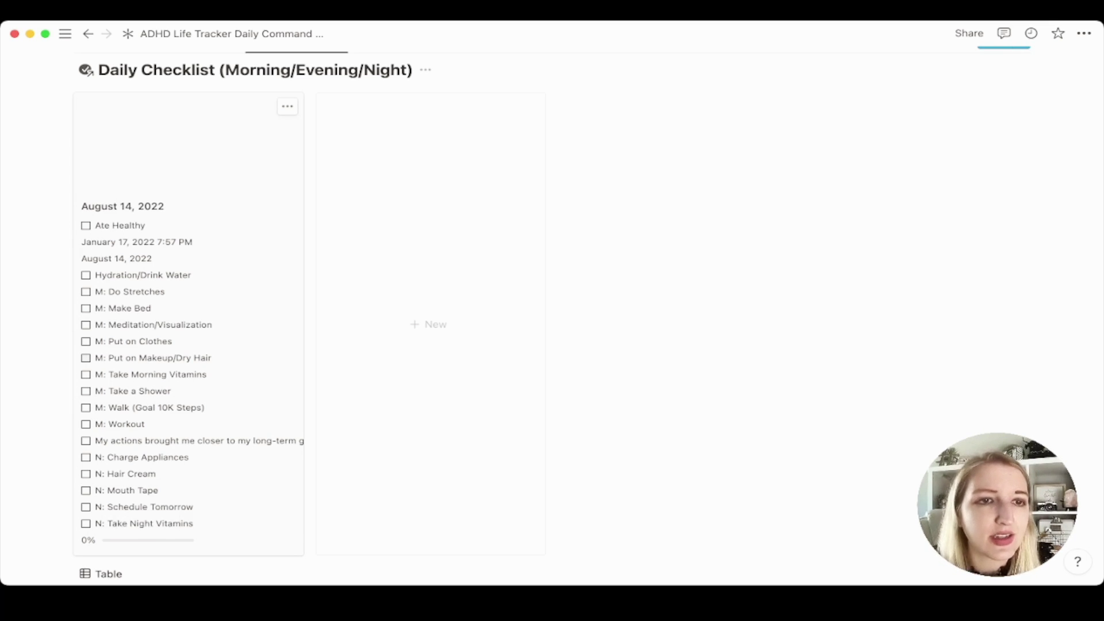
pyautogui.click(86, 358)
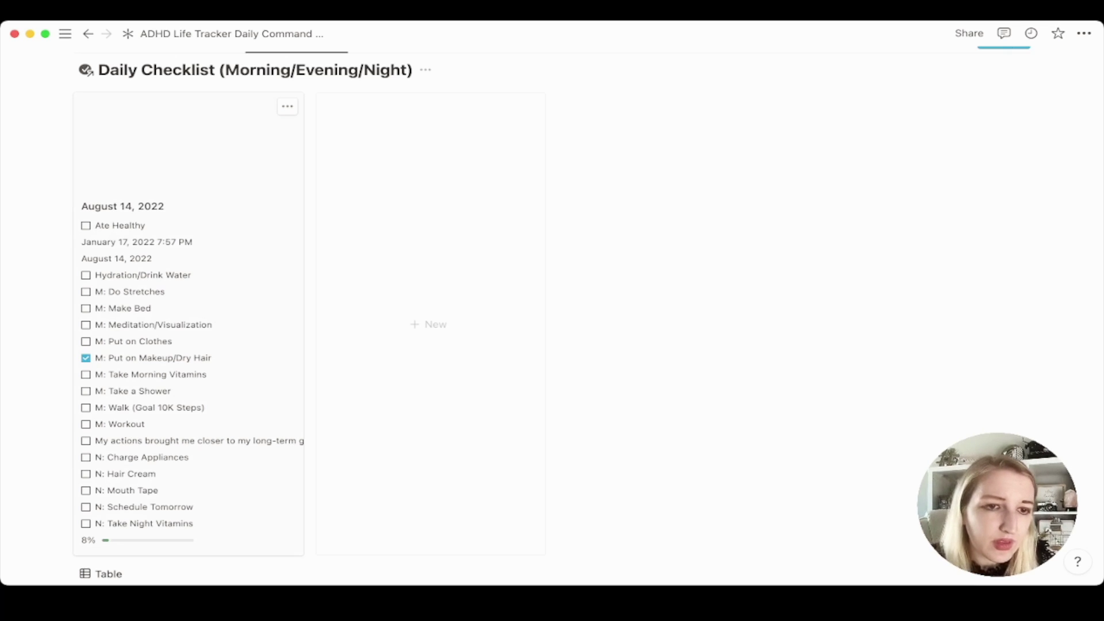
pyautogui.scroll(-10, 552, 287)
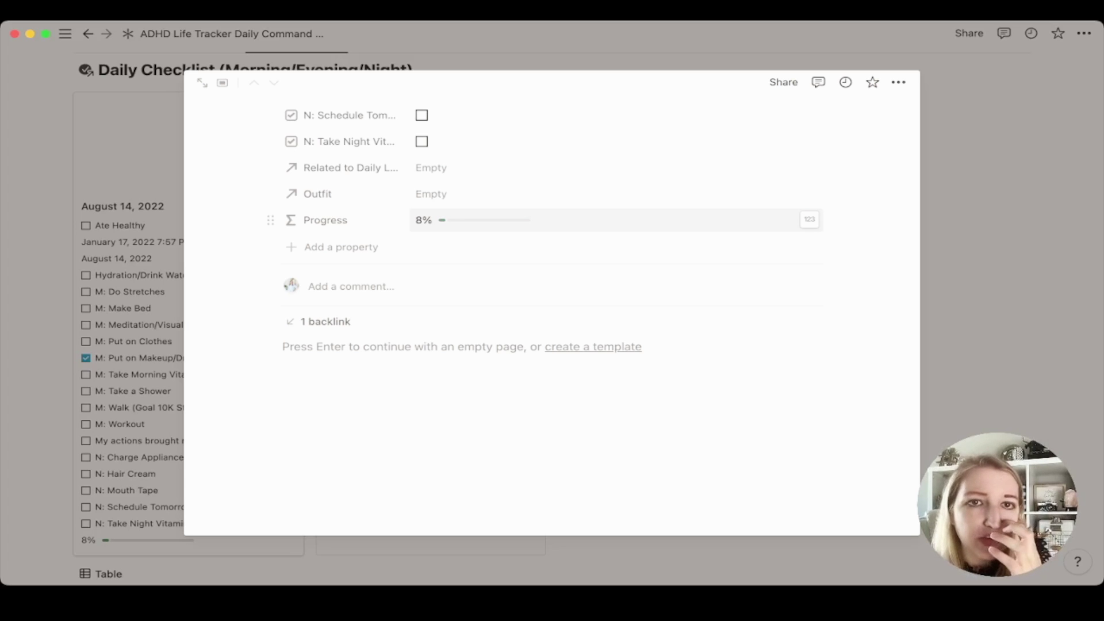
pyautogui.scroll(3, 552, 288)
pyautogui.click(326, 344)
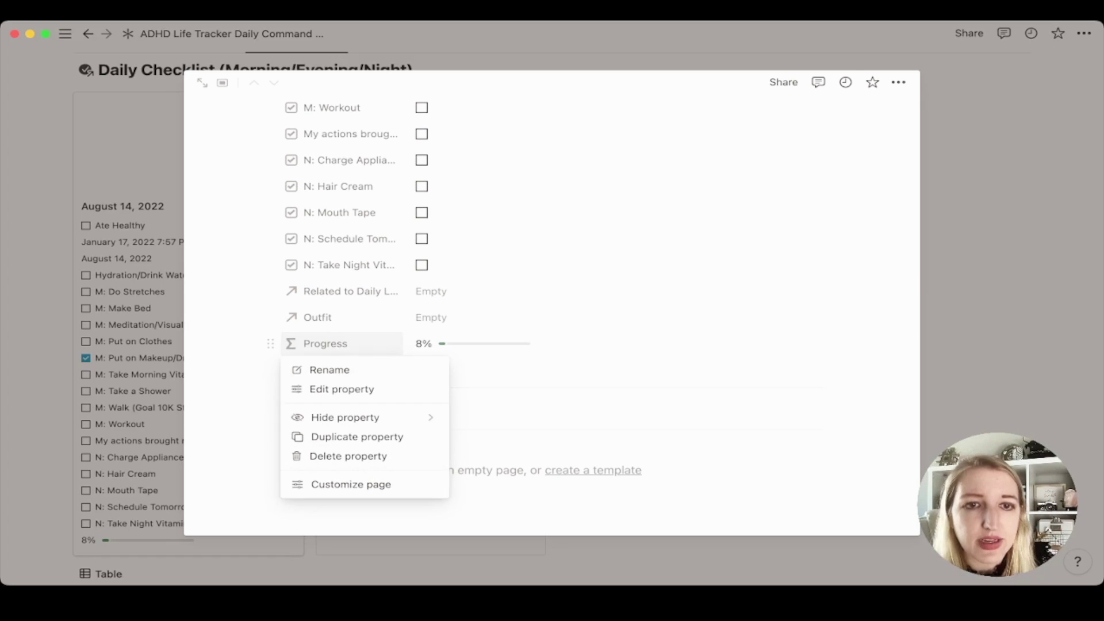
pyautogui.click(342, 389)
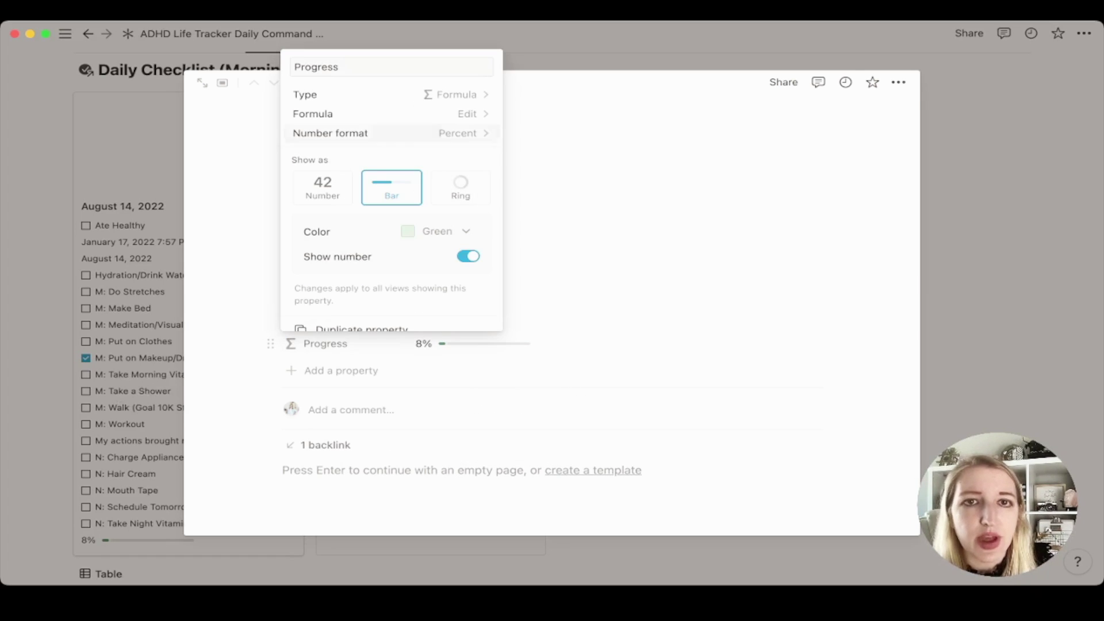
pyautogui.click(466, 113)
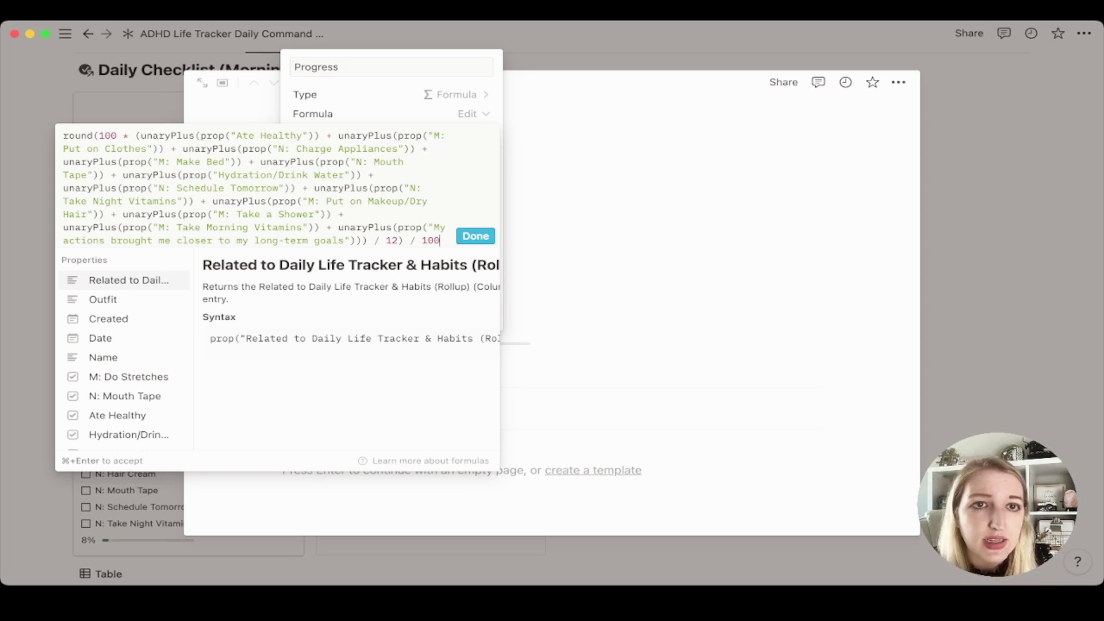
pyautogui.moveTo(309, 201); pyautogui.dragTo(86, 214)
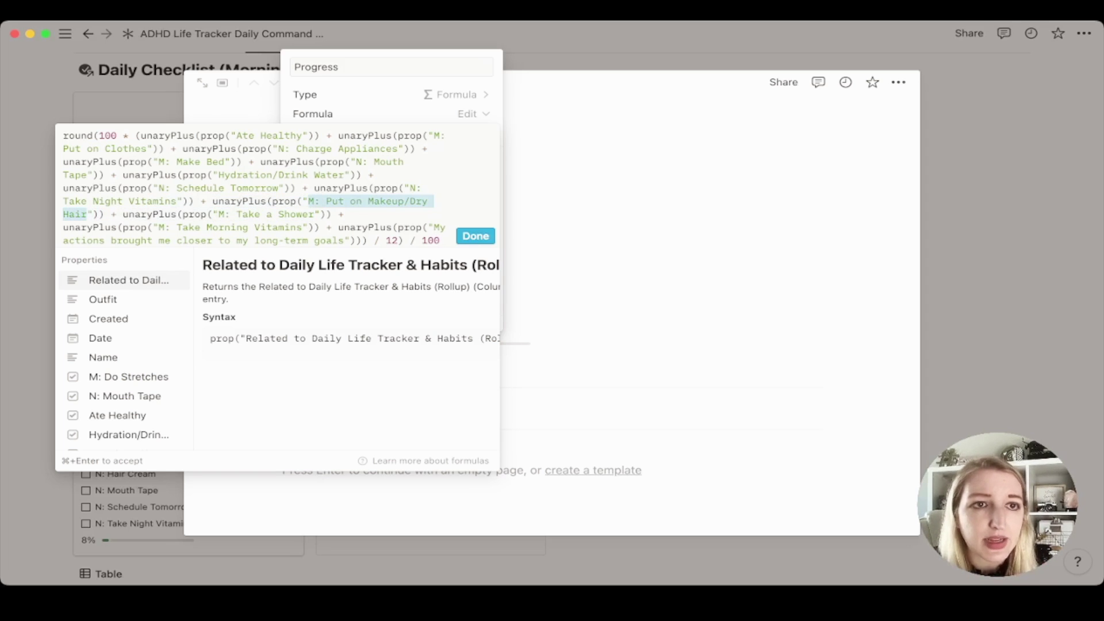
pyautogui.click(112, 214)
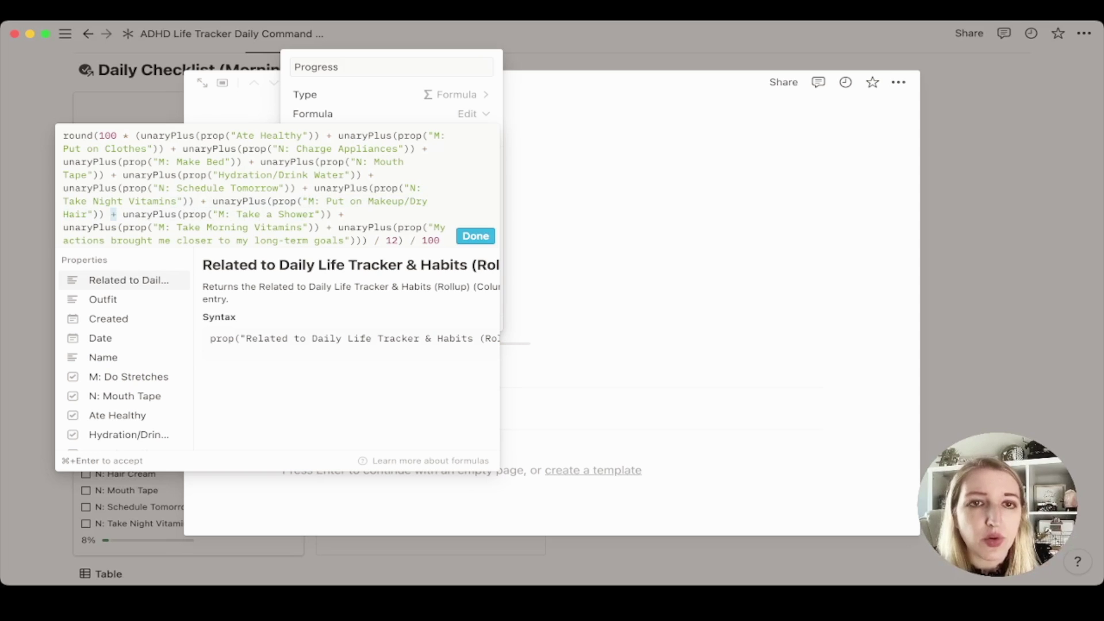
pyautogui.click(393, 240)
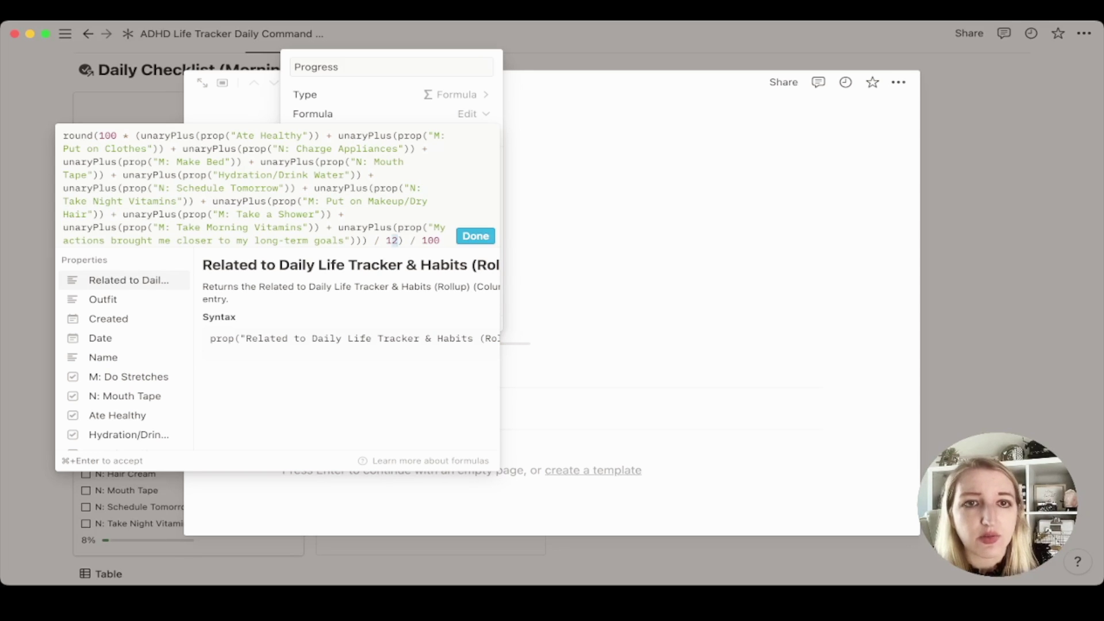
pyautogui.press('Right')
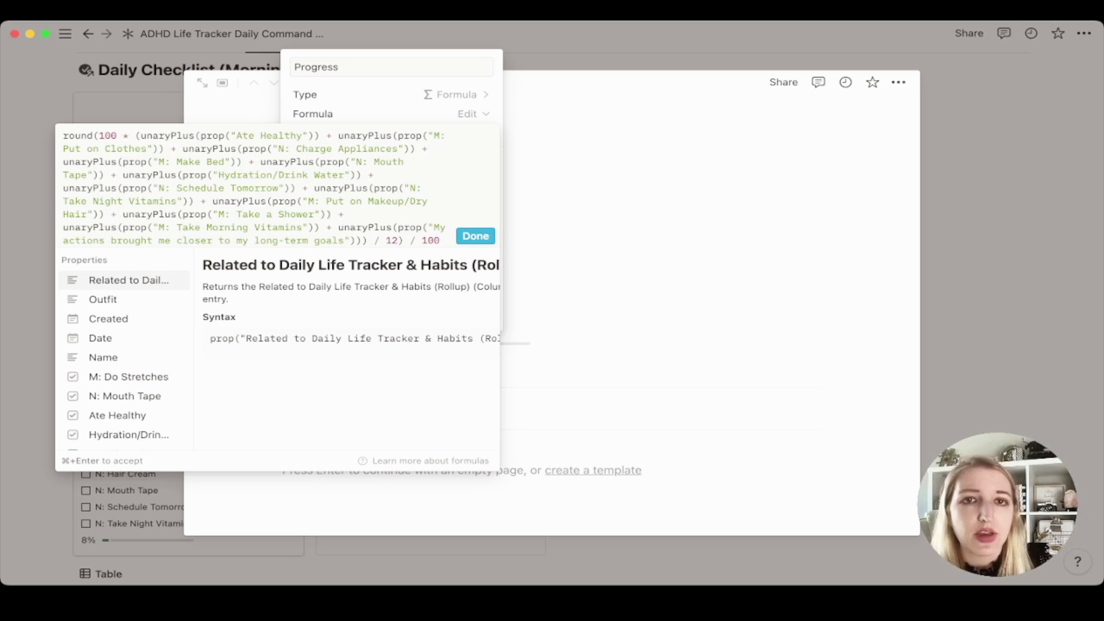
pyautogui.click(475, 235)
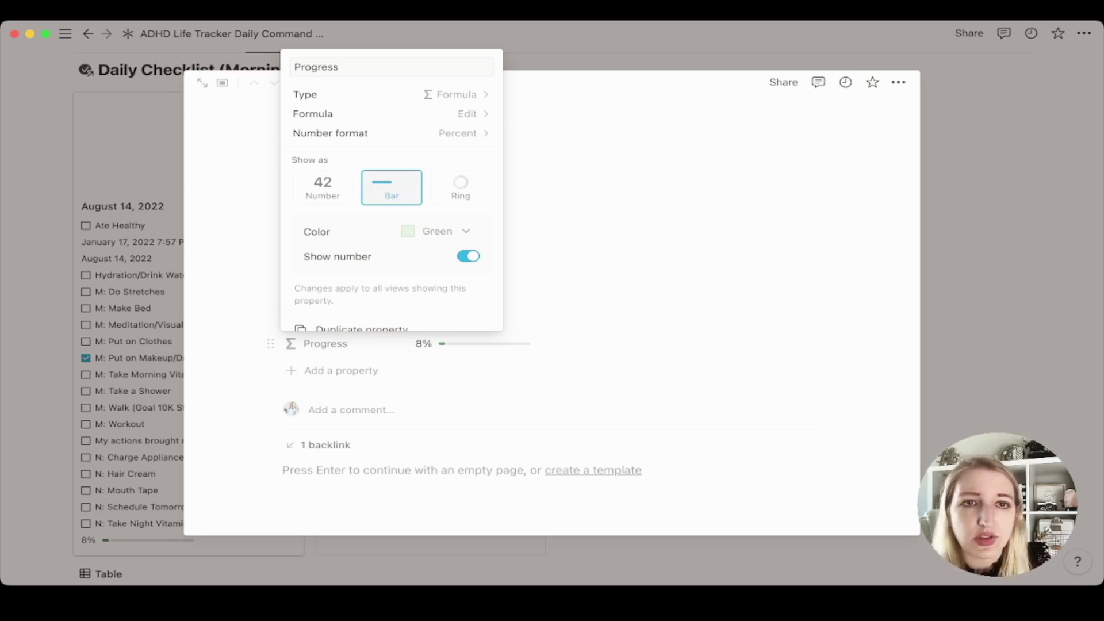
pyautogui.press('Escape')
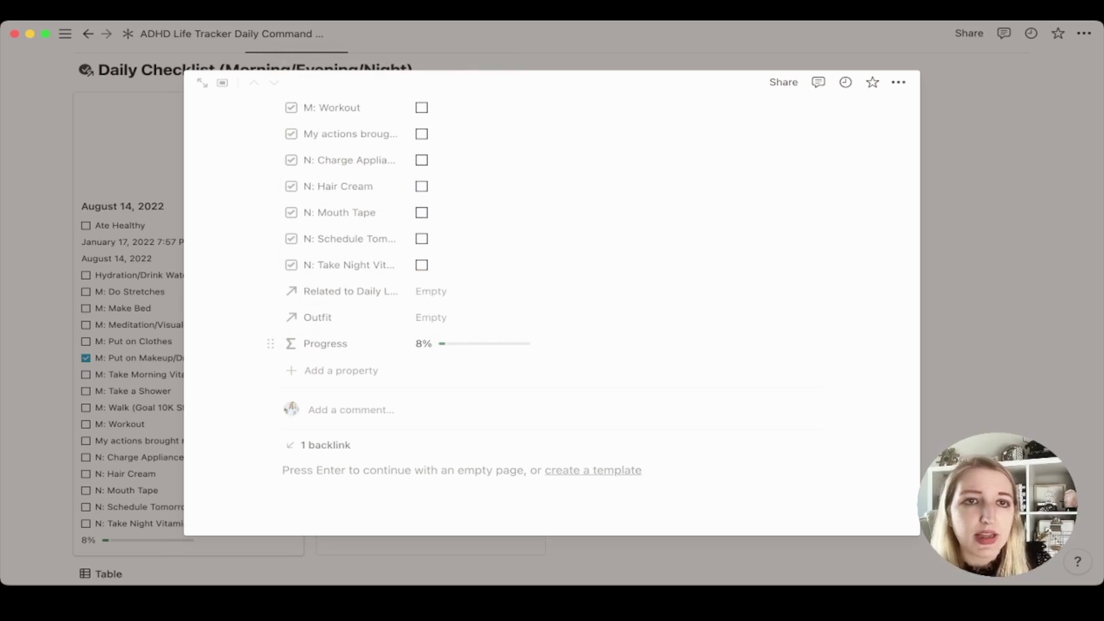
pyautogui.click(421, 185)
# - Uncheck the N: Hair Cream task and close the checklist entry's page peek
pyautogui.click(421, 185)
pyautogui.press('Escape')
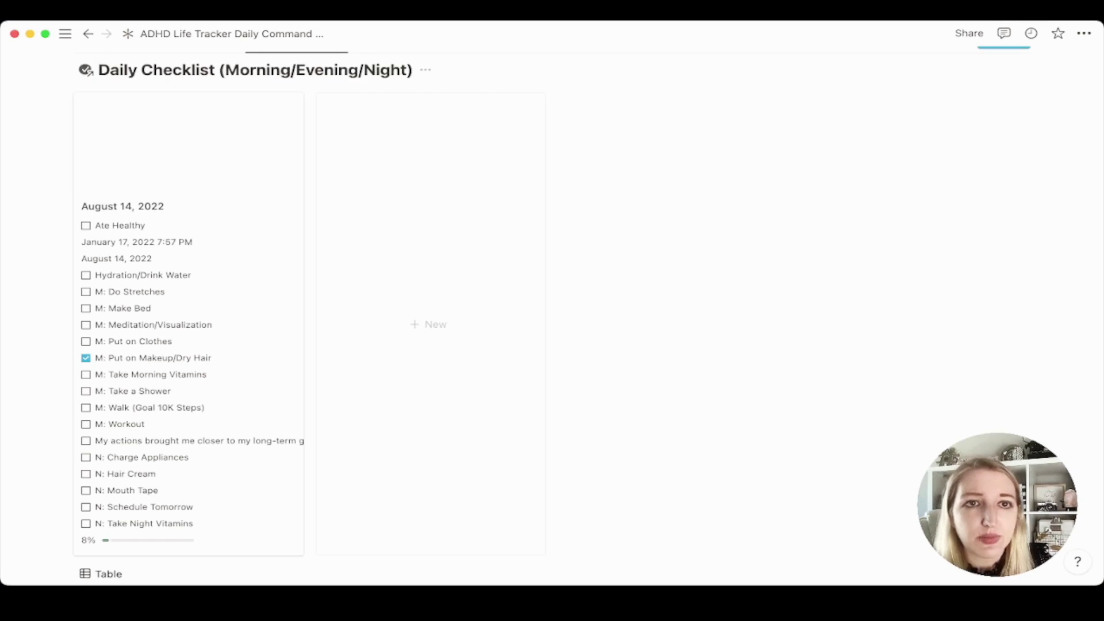
pyautogui.scroll(5, 552, 311)
pyautogui.scroll(7, 552, 310)
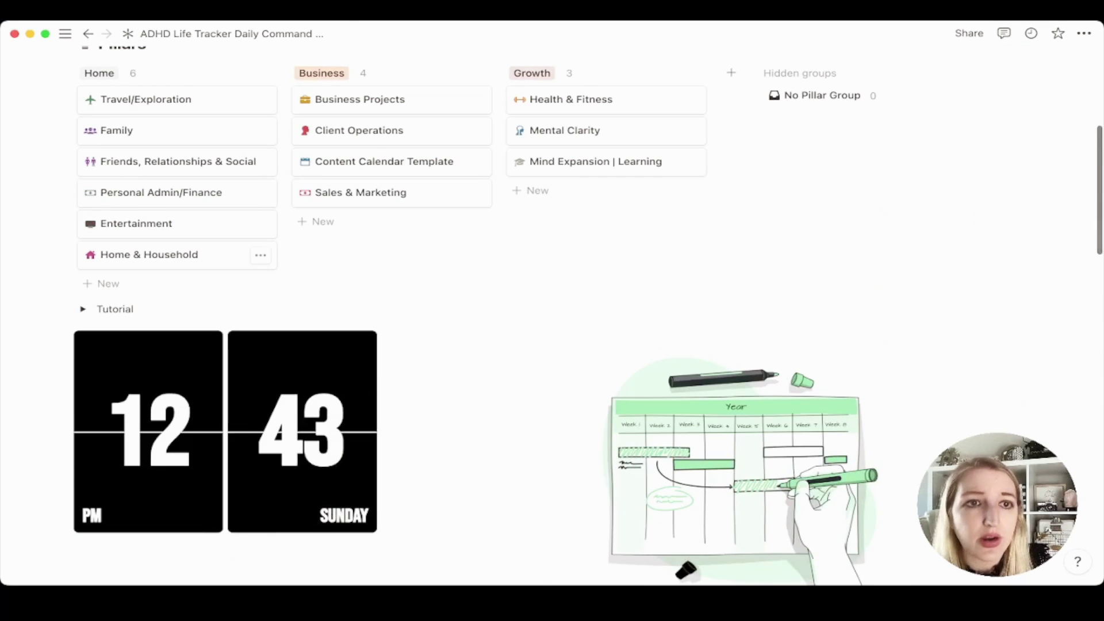
pyautogui.scroll(-8, 552, 311)
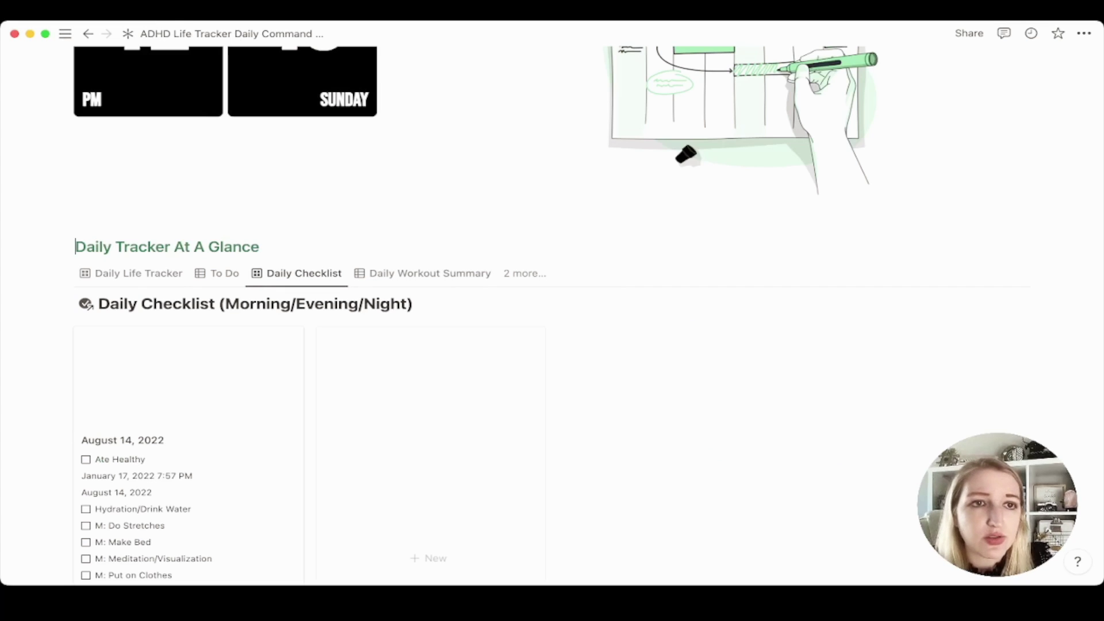
# - Insert an inline table database under the Daily Tracker At A Glance heading using /in
pyautogui.press('Return')
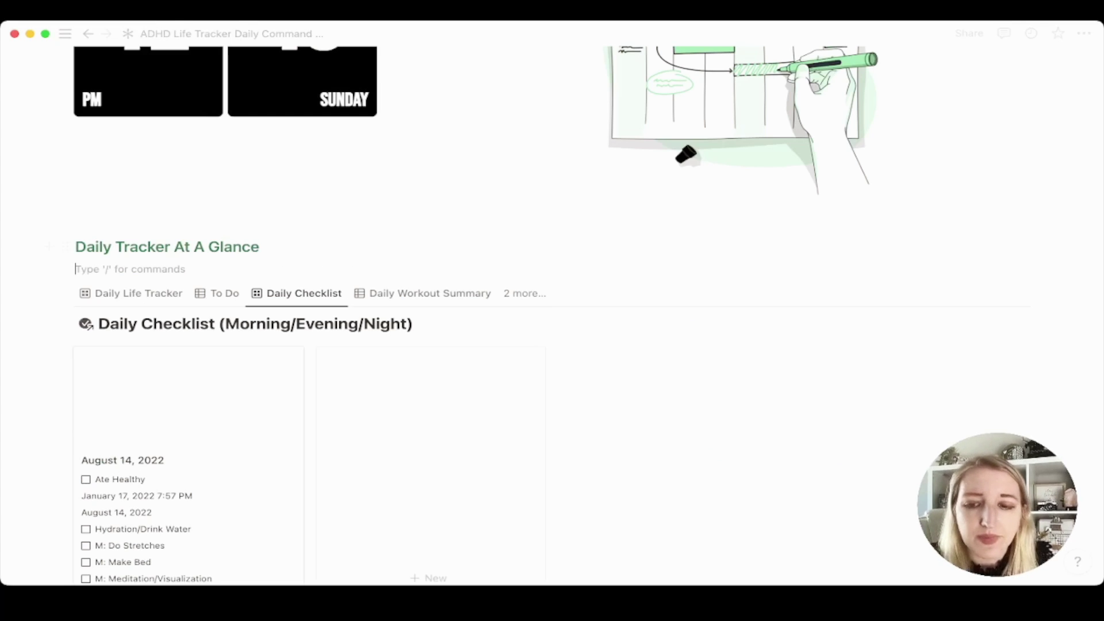
pyautogui.write('/in')
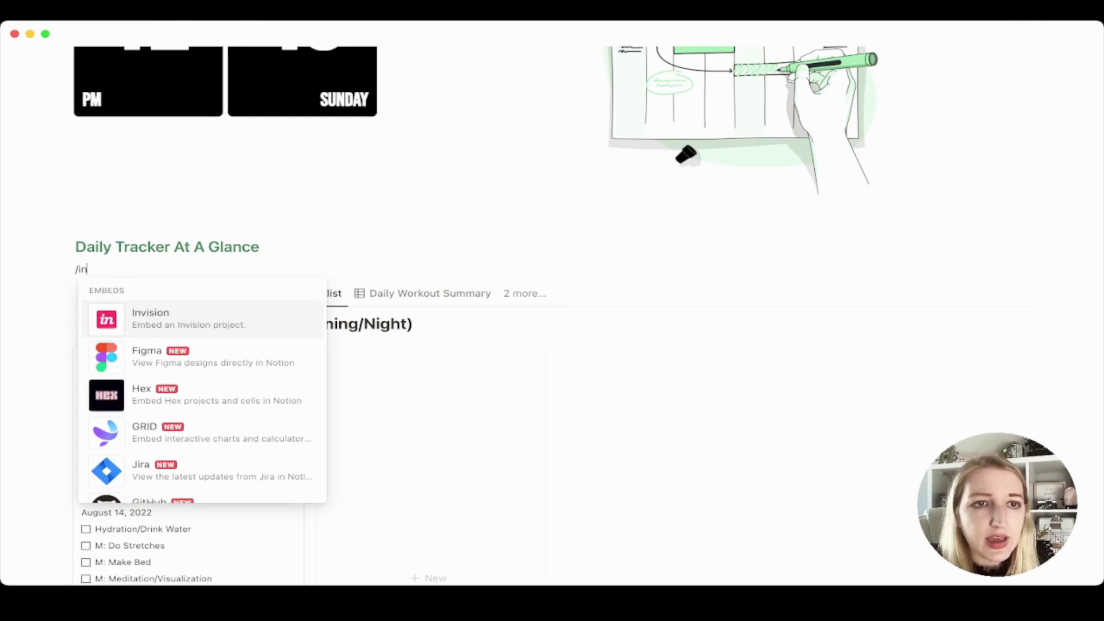
pyautogui.scroll(-2, 201, 391)
pyautogui.scroll(-10, 201, 391)
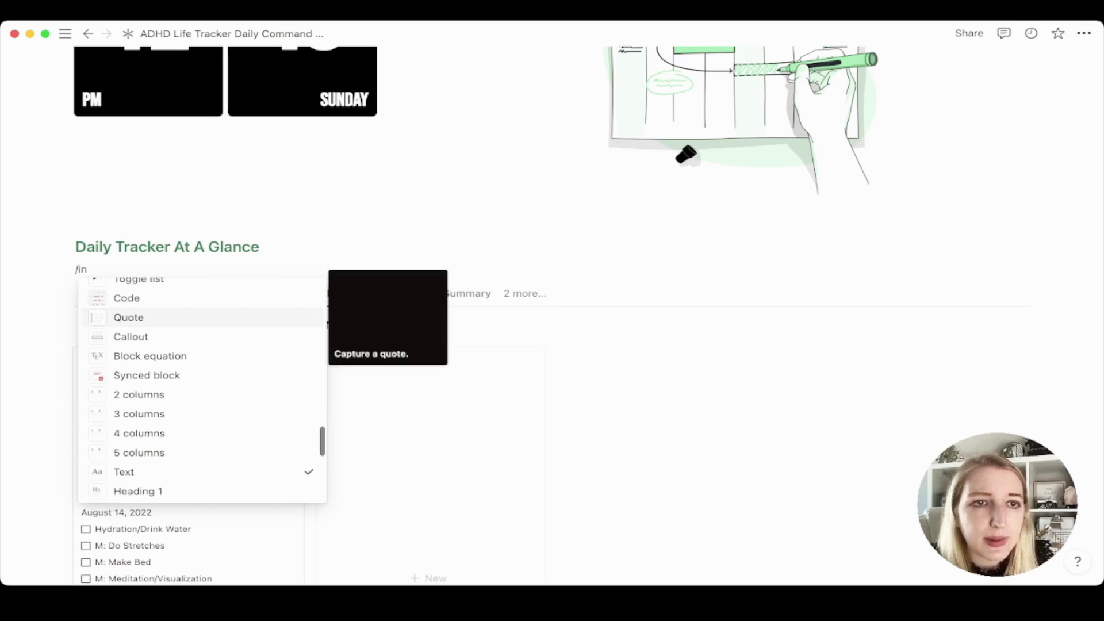
pyautogui.press('Down')
pyautogui.press('Down')
pyautogui.press('Down')
pyautogui.press('Down')
pyautogui.press('Down')
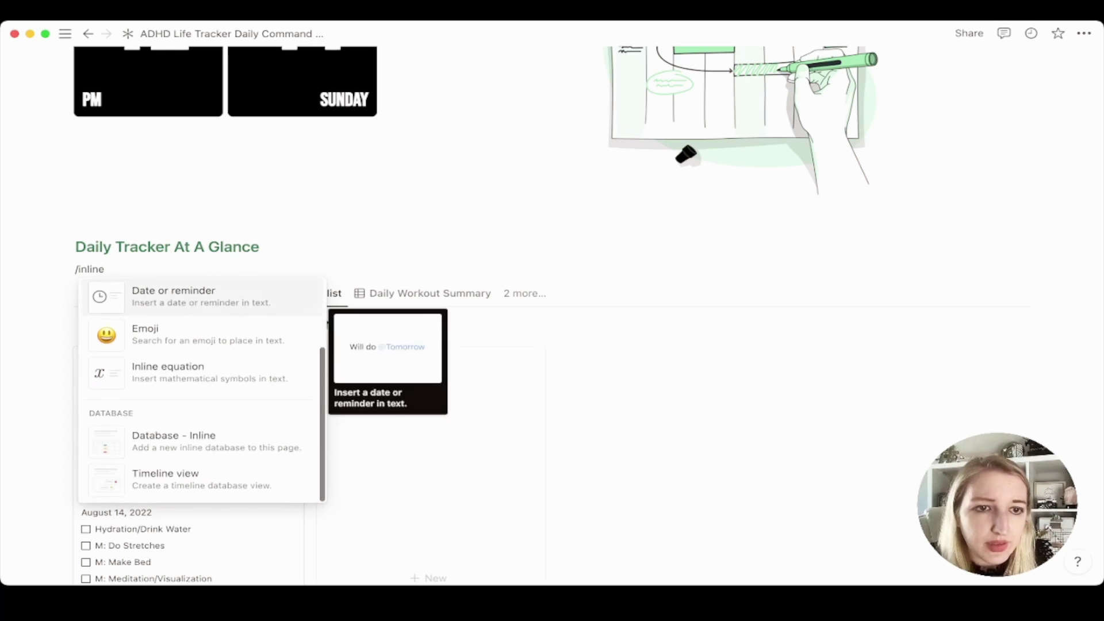
pyautogui.press('Return')
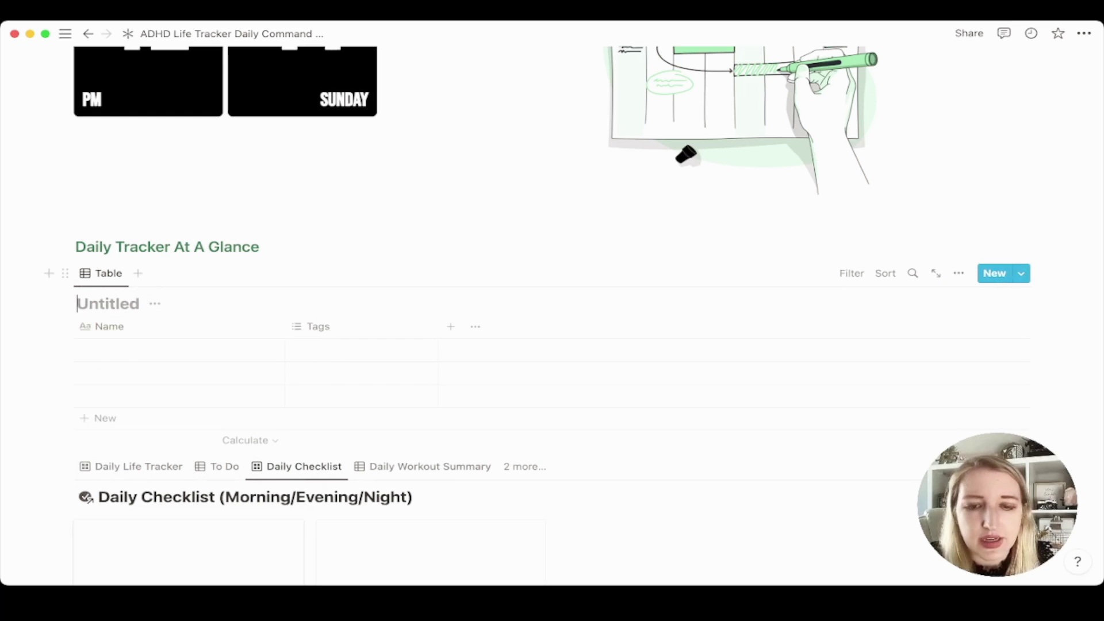
# - Title the new table 'Test' and name its first row 'Title'
pyautogui.write('Test')
pyautogui.click(218, 351)
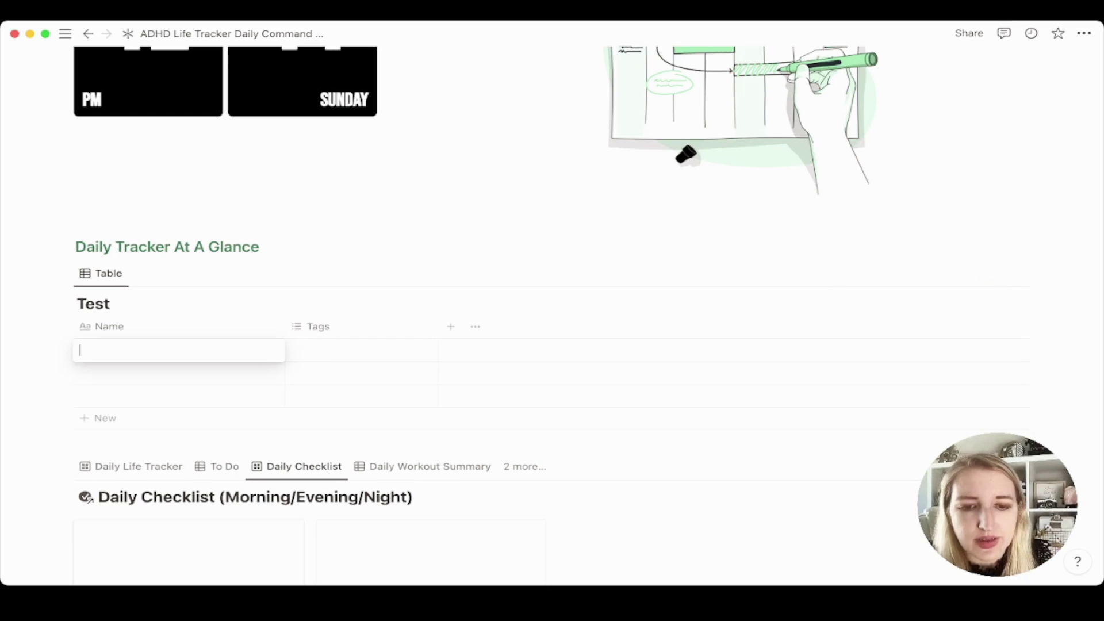
pyautogui.write('Title')
pyautogui.press('Escape')
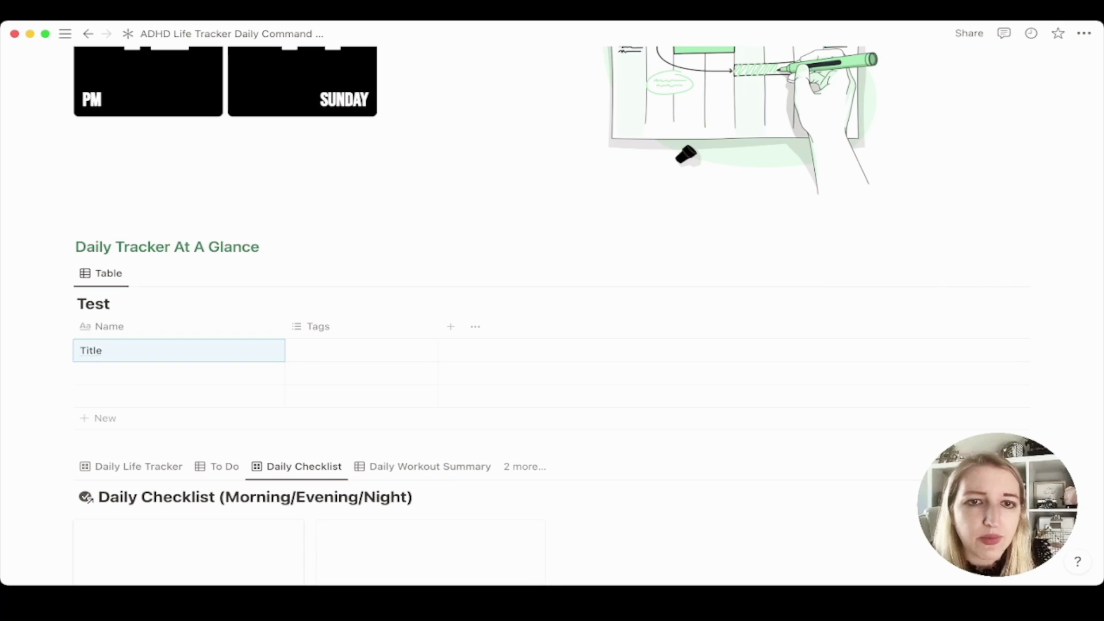
# - Add a Number column shown as a bar, formatted as Percent, and named 'Percent'
pyautogui.click(451, 326)
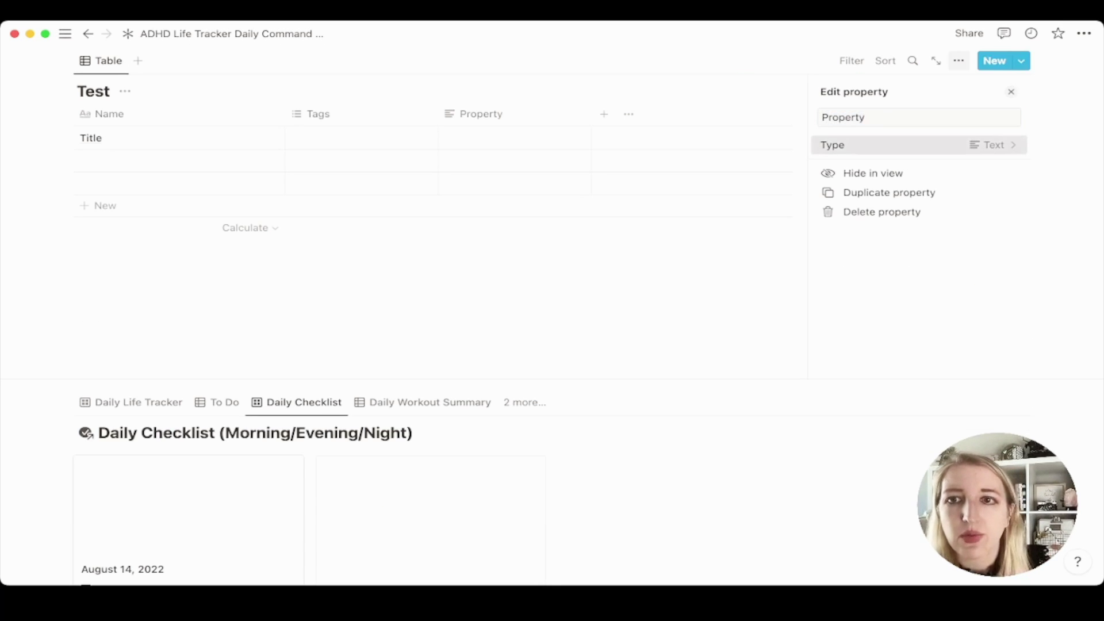
pyautogui.click(920, 144)
pyautogui.click(857, 236)
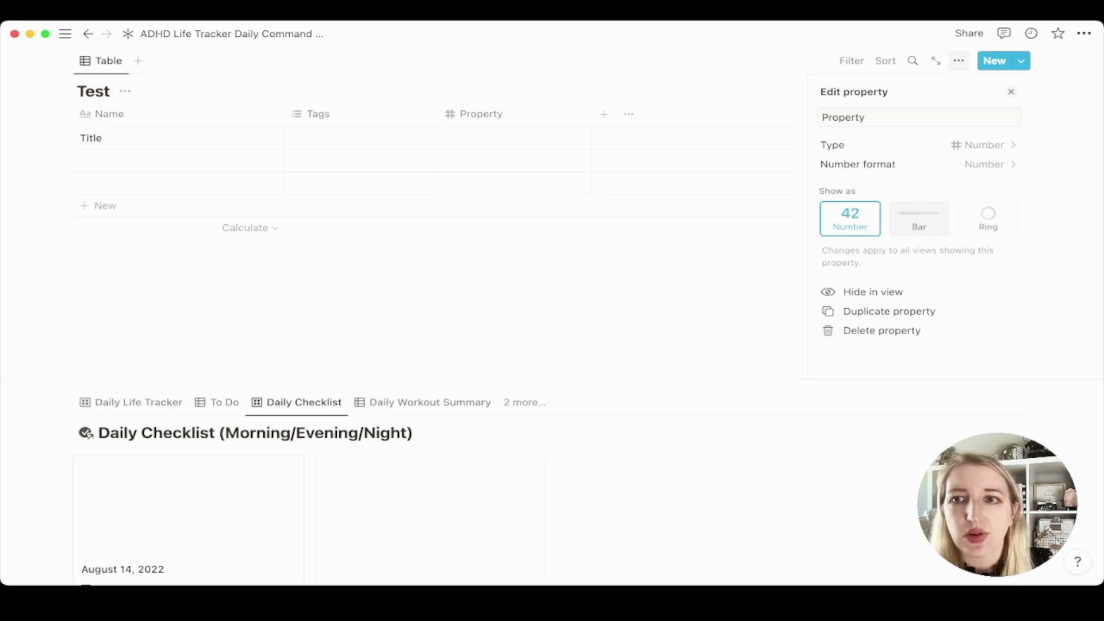
pyautogui.click(919, 219)
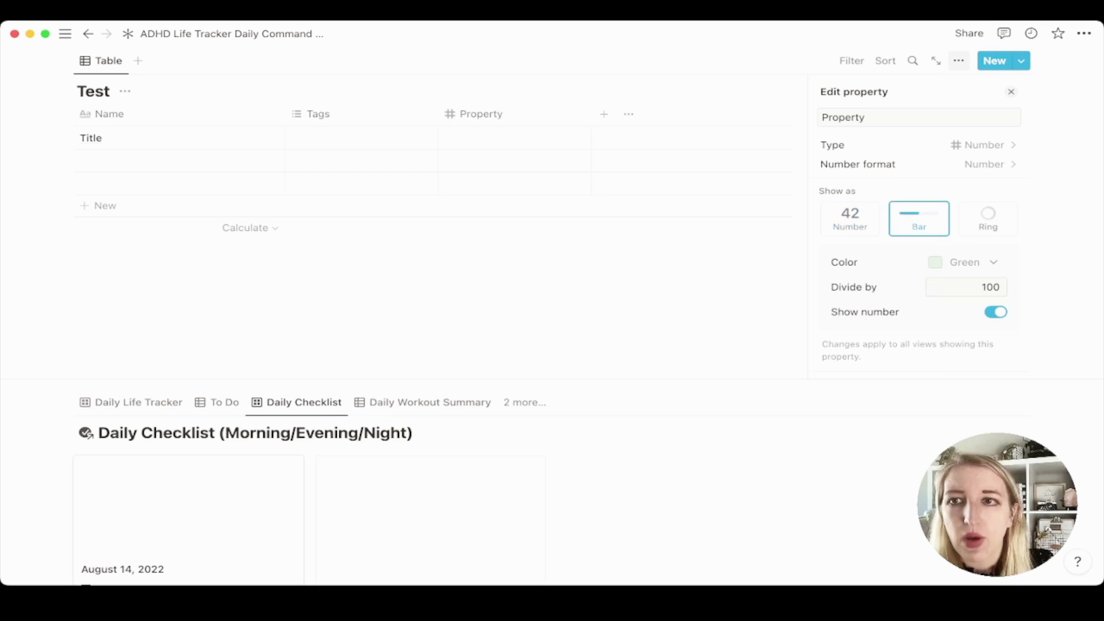
pyautogui.click(989, 164)
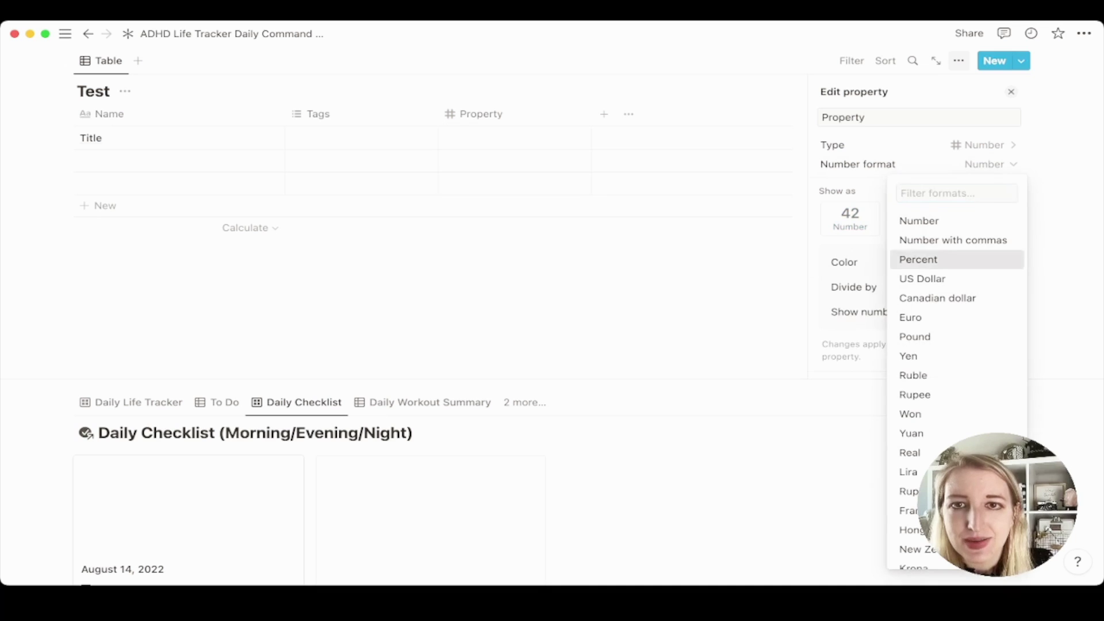
pyautogui.click(918, 259)
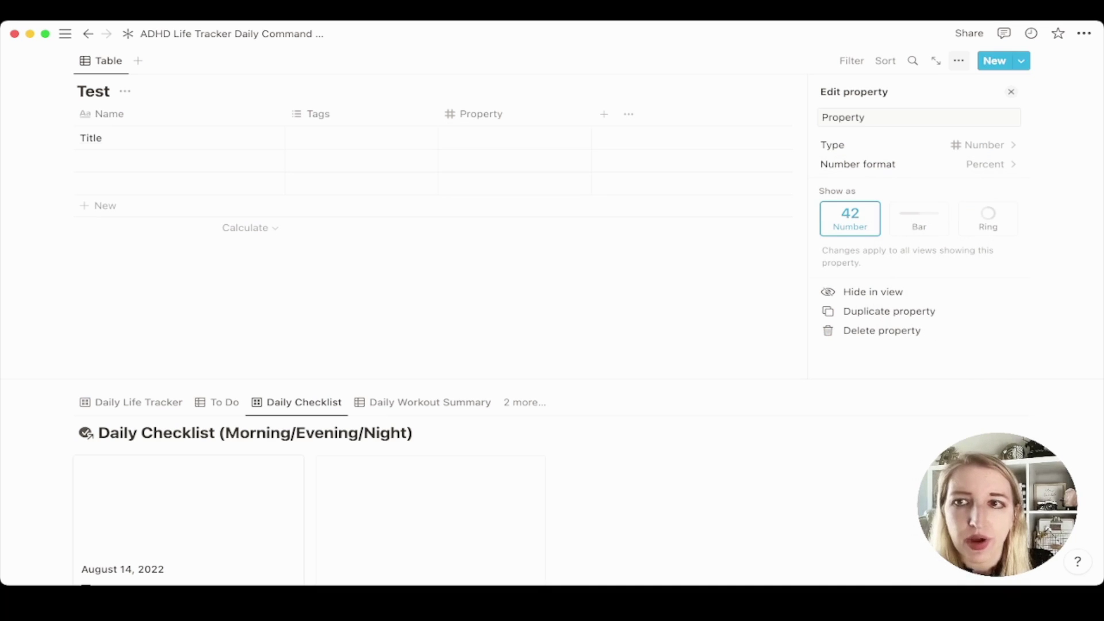
pyautogui.doubleClick(843, 116)
pyautogui.write('P')
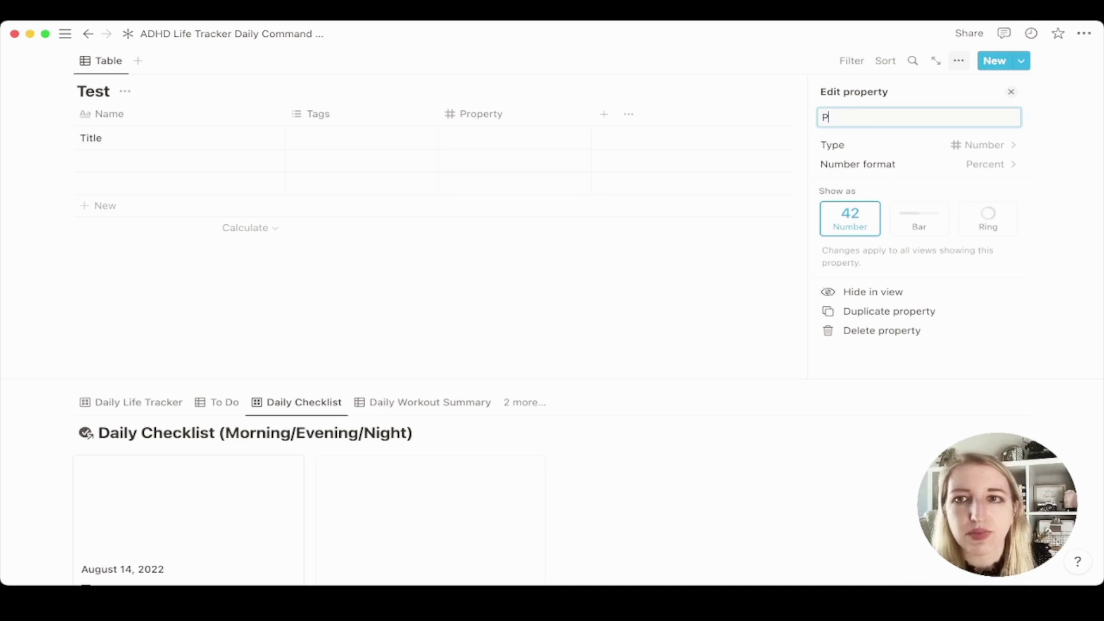
pyautogui.write('ercent')
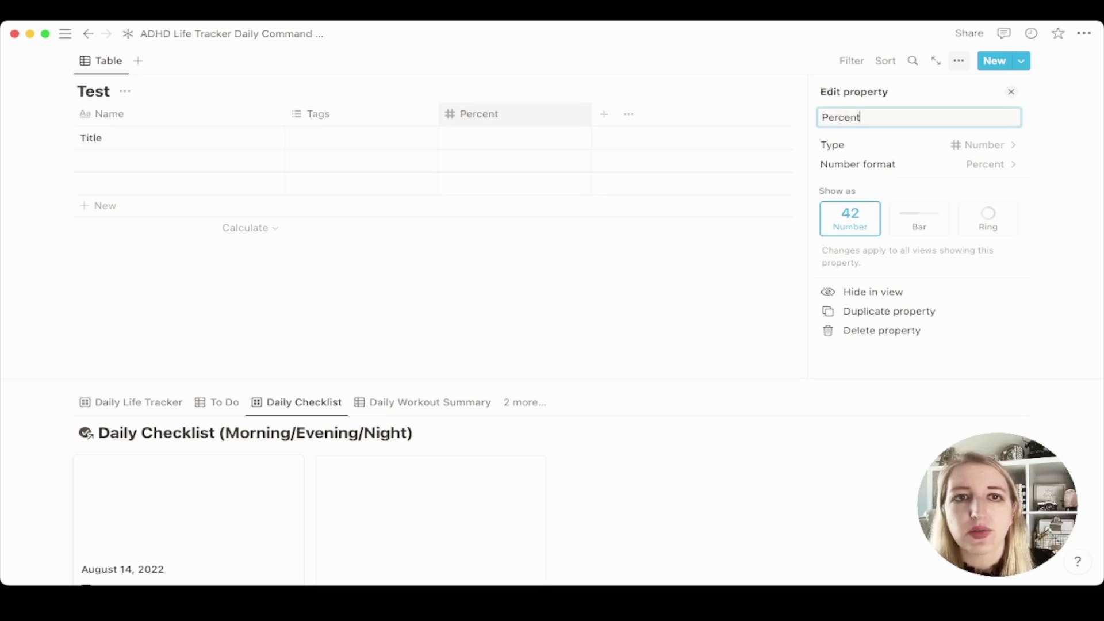
pyautogui.click(514, 138)
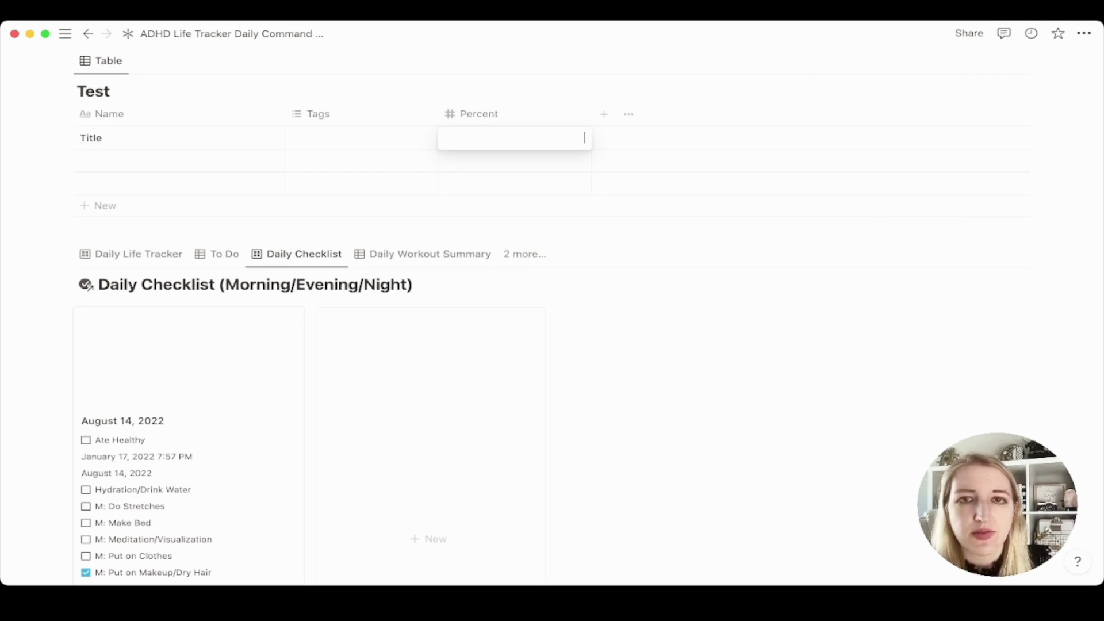
# - Enter 50 in the Title row's Percent cell and display it as a progress bar
pyautogui.write('50')
pyautogui.press('Return')
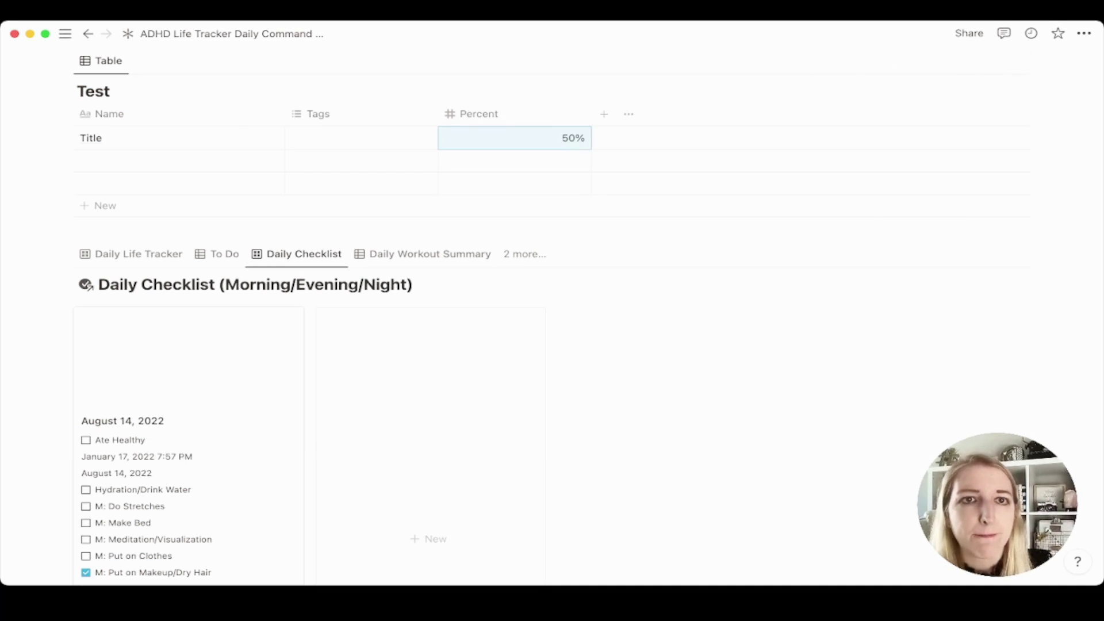
pyautogui.click(479, 114)
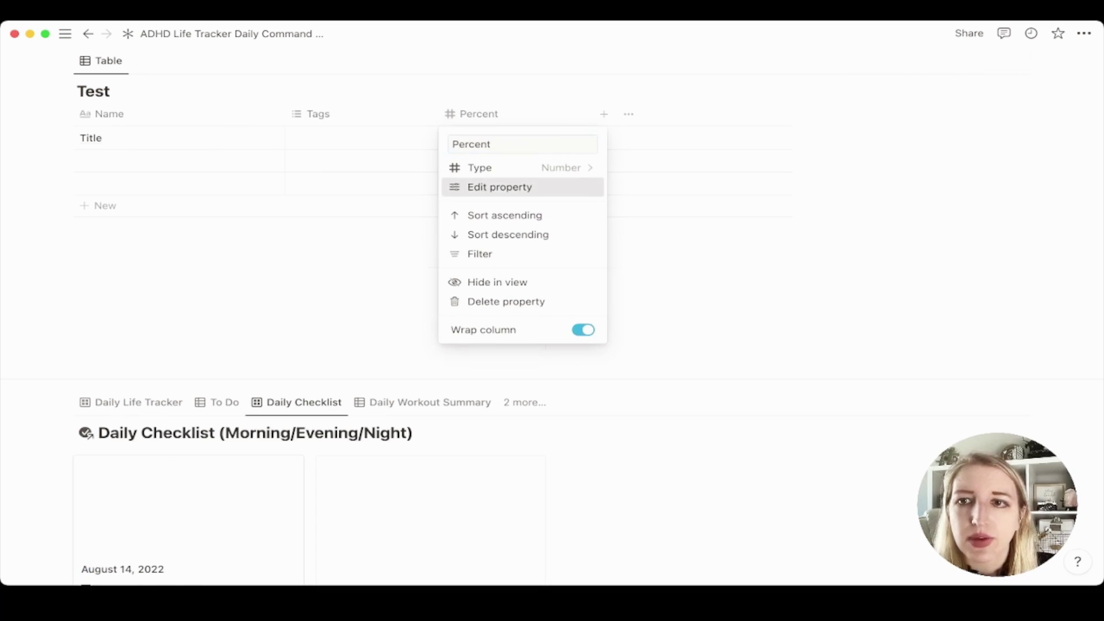
pyautogui.click(499, 187)
pyautogui.click(919, 219)
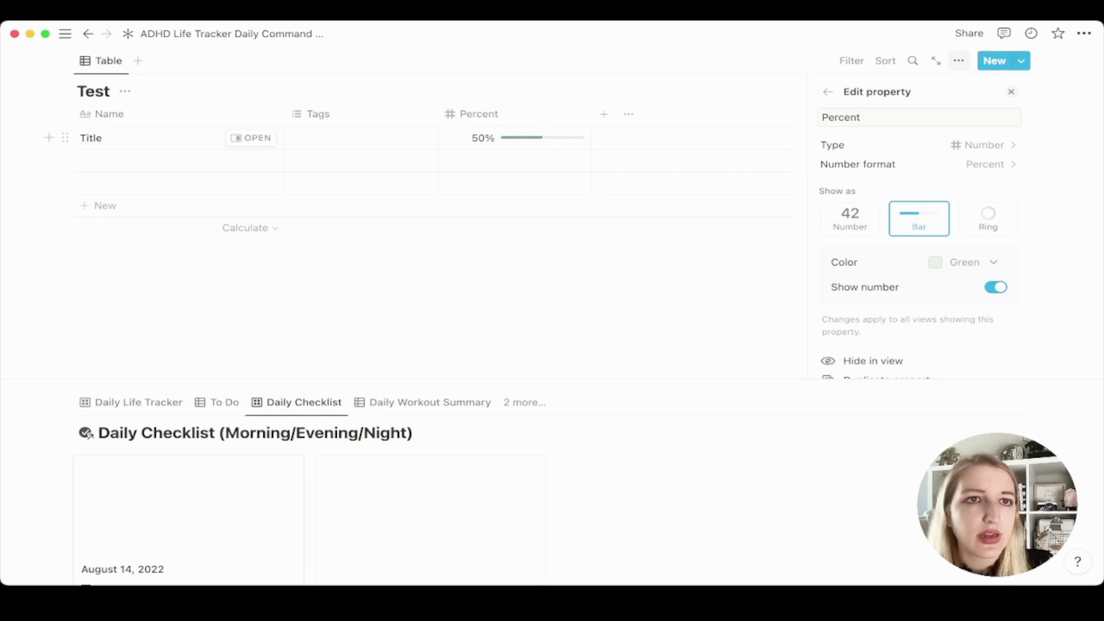
pyautogui.click(361, 138)
pyautogui.press('Escape')
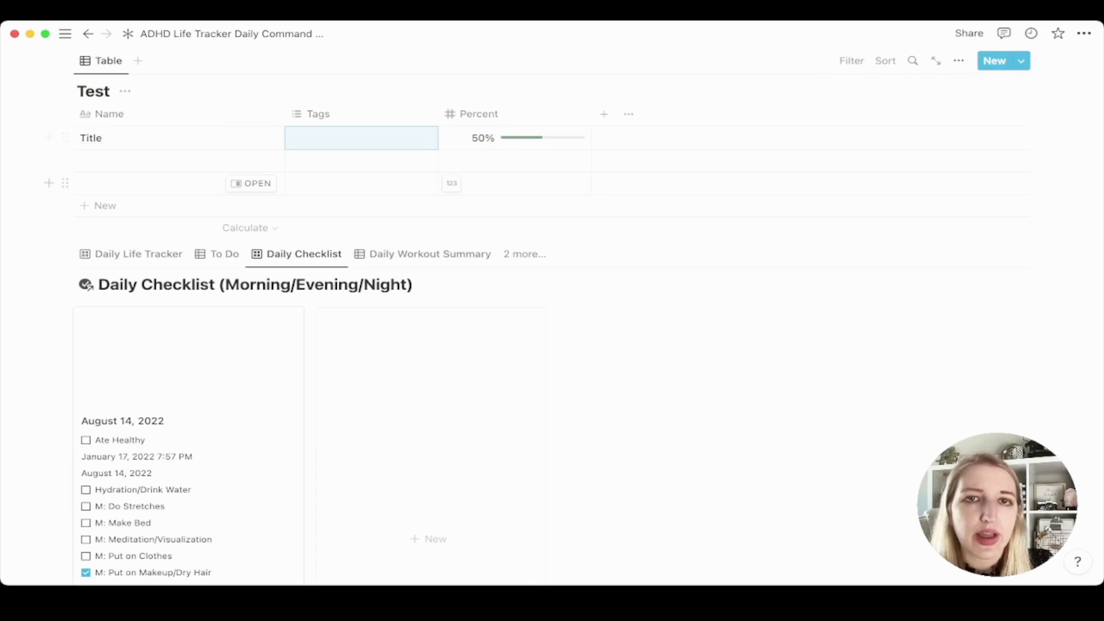
# - Delete the Test table block from the page
pyautogui.moveTo(542, 138)
pyautogui.scroll(1, 543, 138)
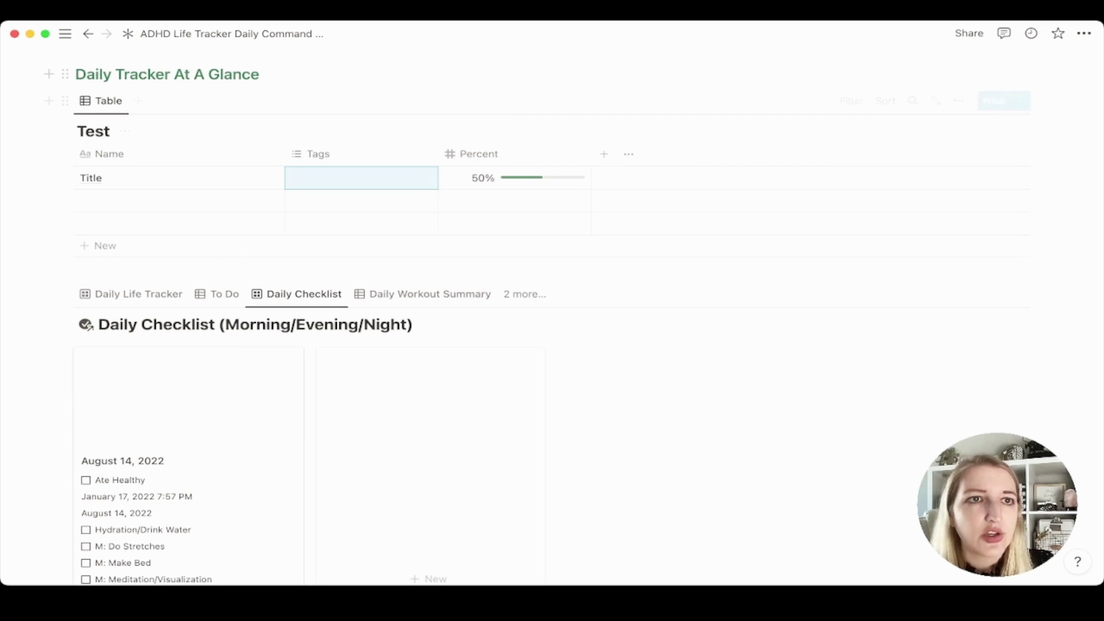
pyautogui.click(65, 100)
pyautogui.press('Return')
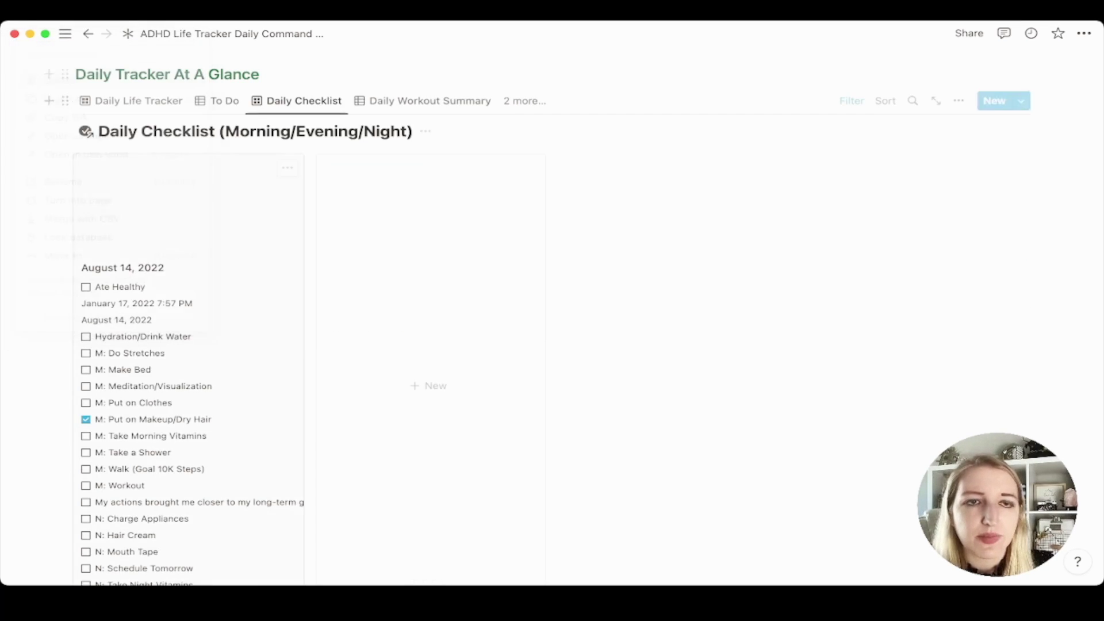
pyautogui.scroll(-15, 552, 316)
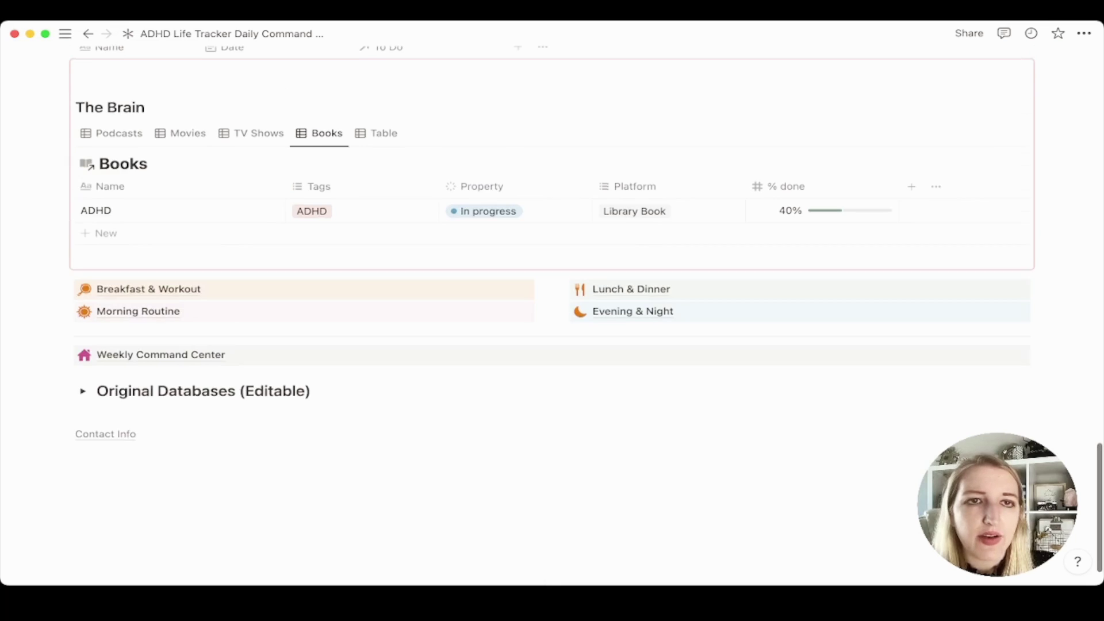
# - Scroll up to the Business Projects gallery and collapse the sidebar
pyautogui.scroll(2, 552, 259)
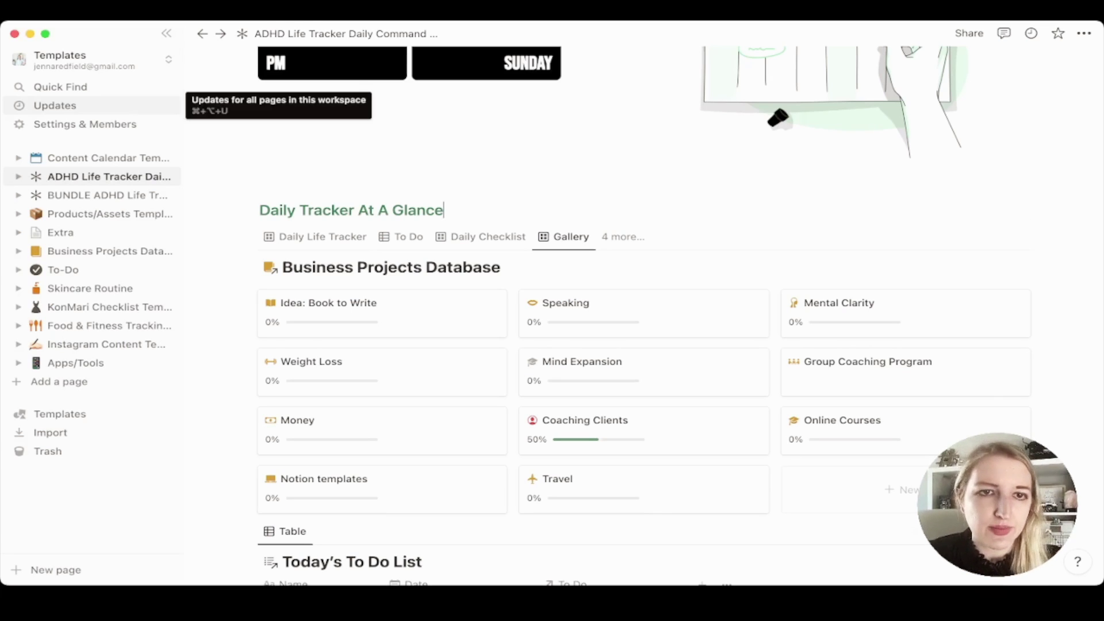
pyautogui.click(167, 33)
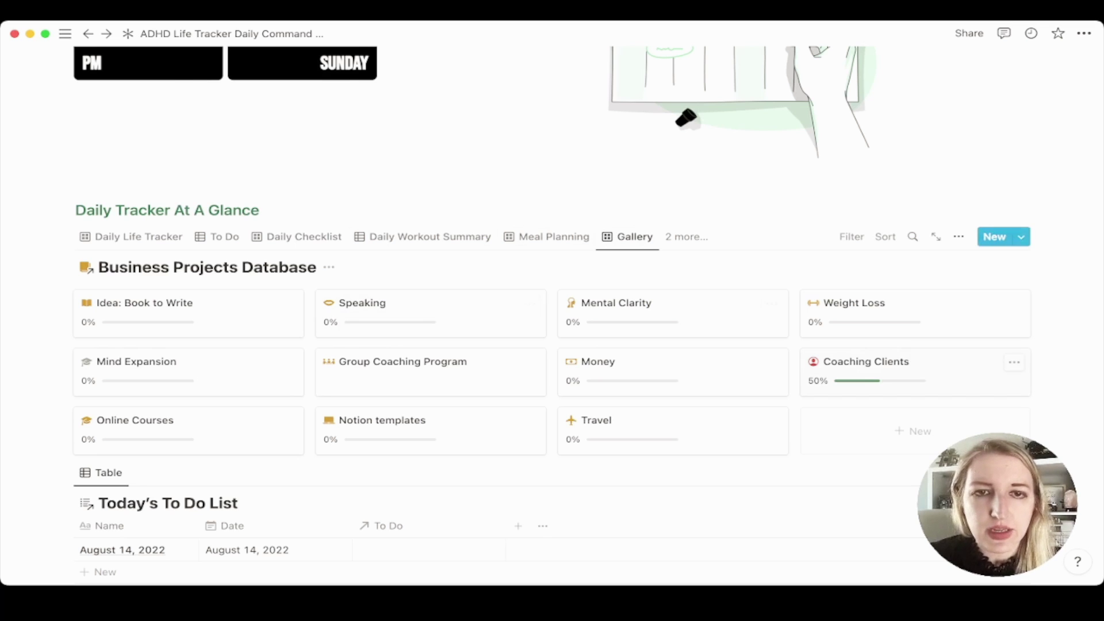
# - Open the Coaching Clients card and scroll to its To-Do relation and 50% Progress
pyautogui.click(897, 371)
pyautogui.scroll(-4, 552, 373)
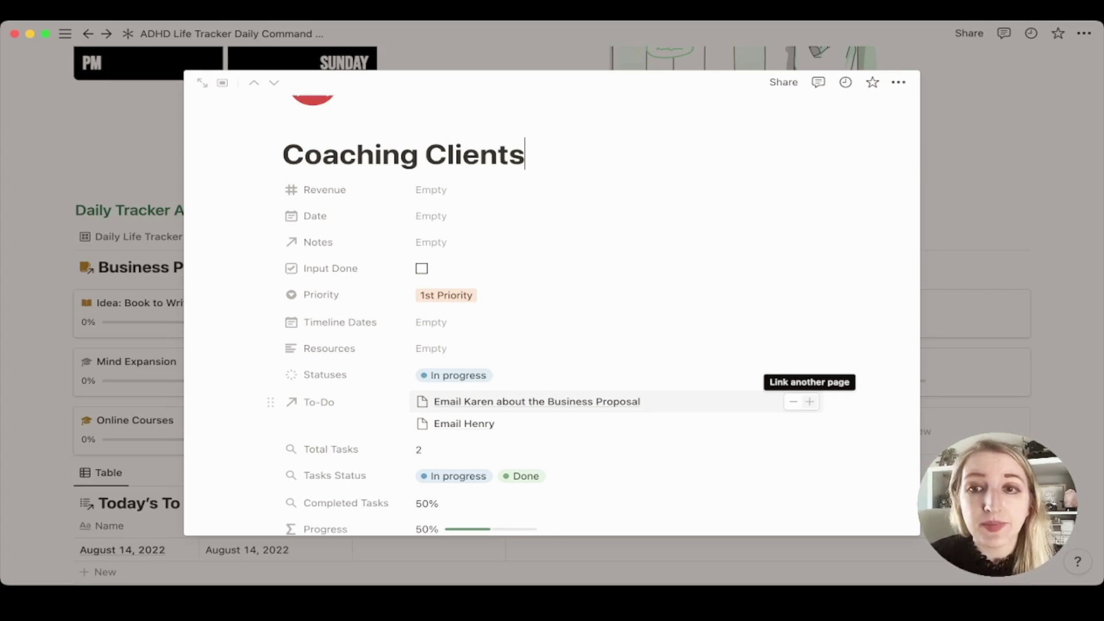
pyautogui.scroll(-2, 809, 401)
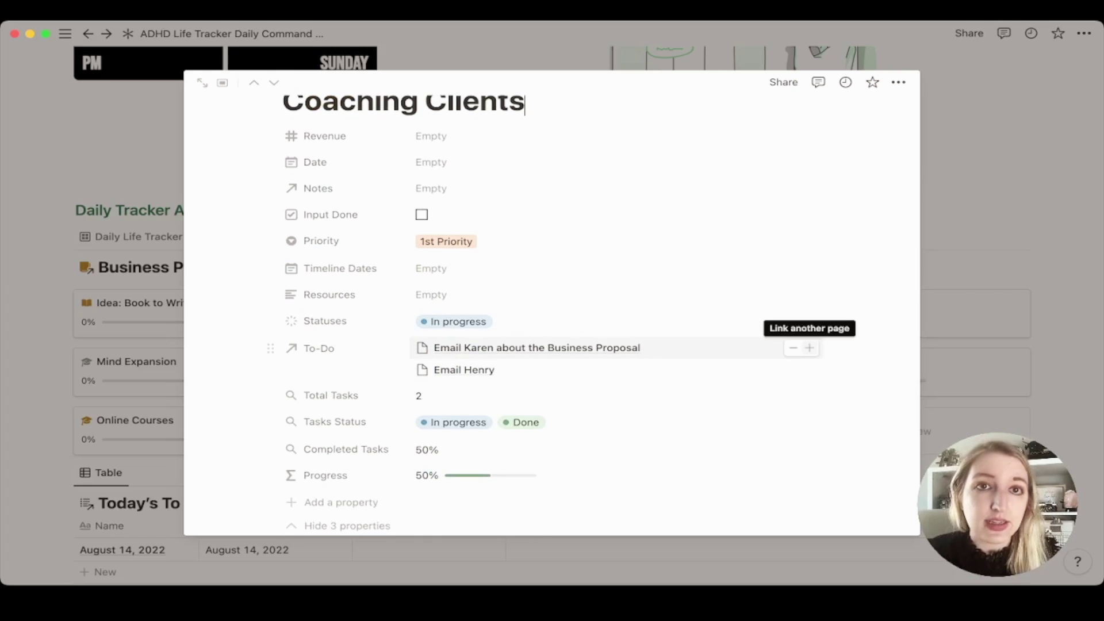
# - Create and link a new contact to-do to Coaching Clients, dropping progress to 33.3%
pyautogui.click(810, 348)
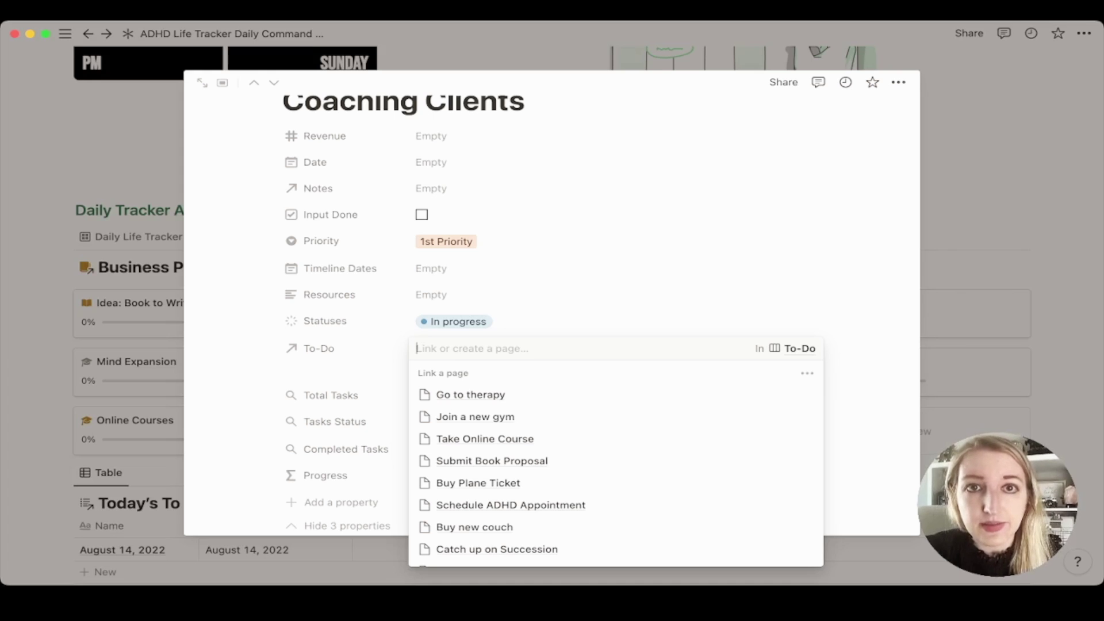
pyautogui.write('Contact Gary')
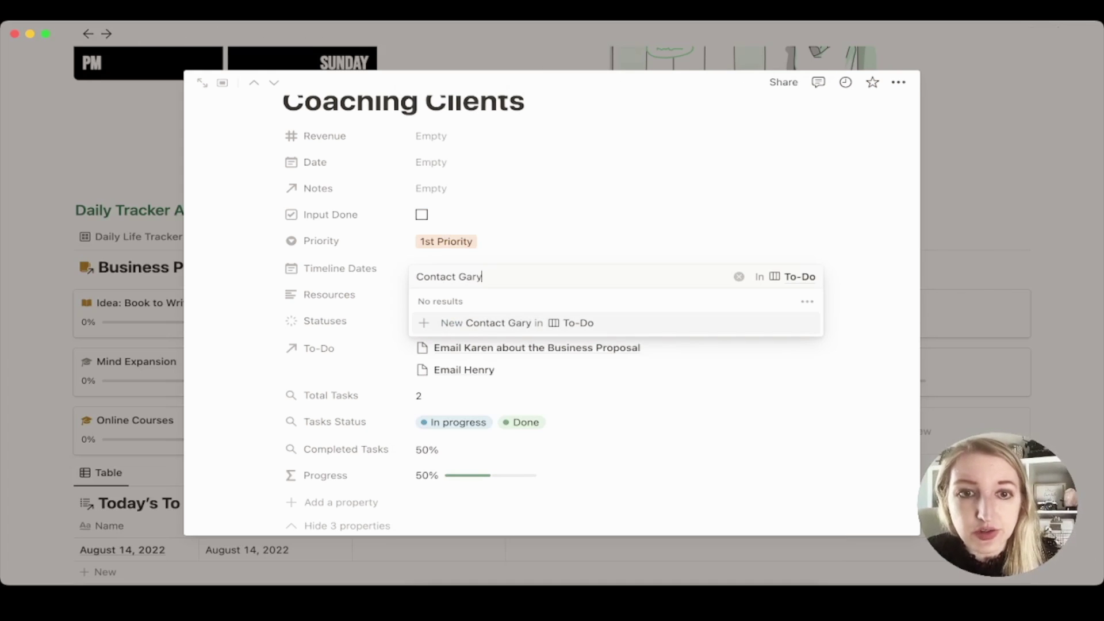
pyautogui.press('Return')
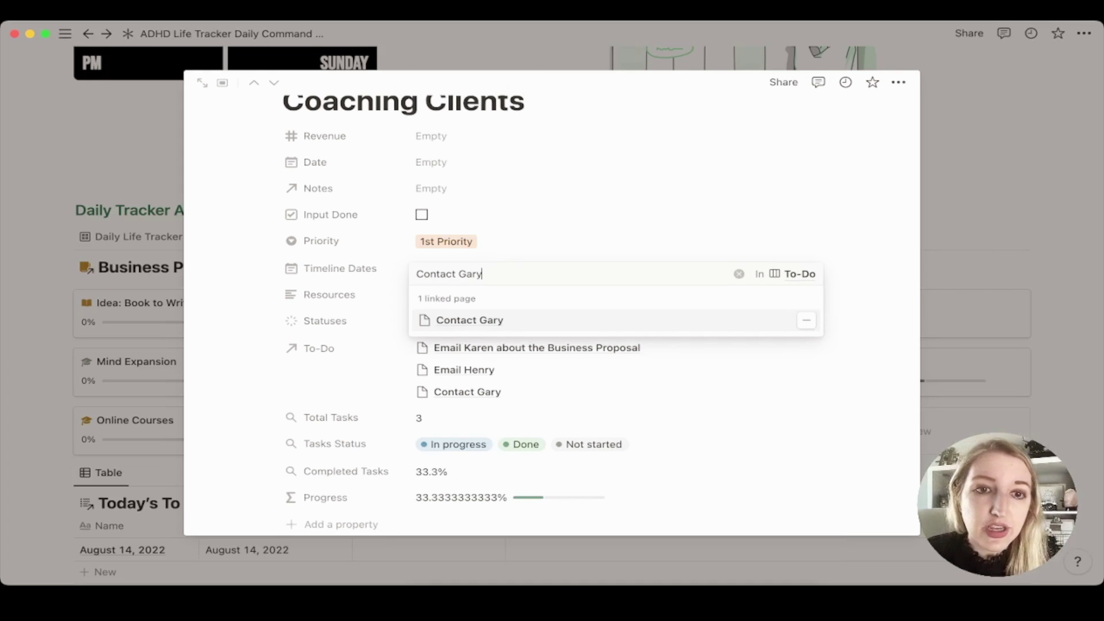
pyautogui.press('Escape')
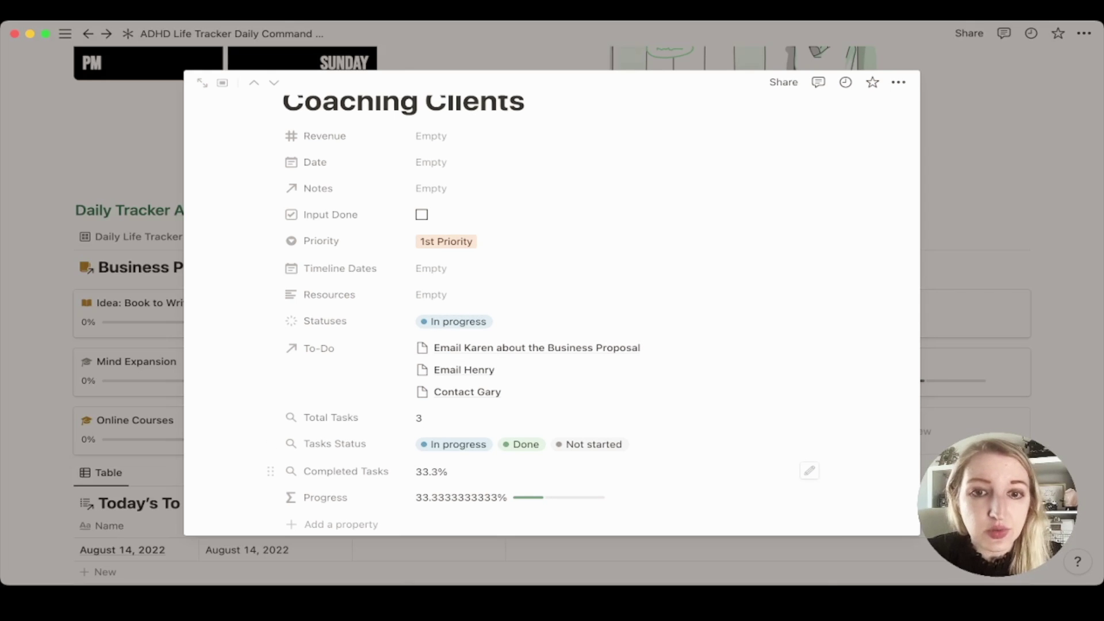
pyautogui.moveTo(557, 497)
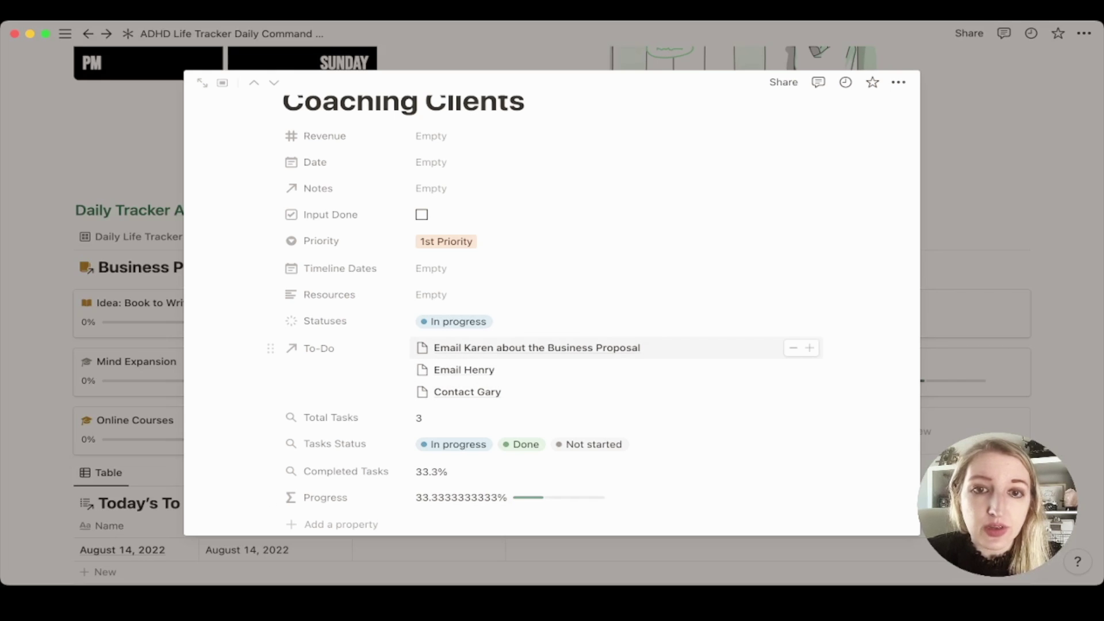
# - Mark the newly linked contact to-do as Done and close its page
pyautogui.click(467, 392)
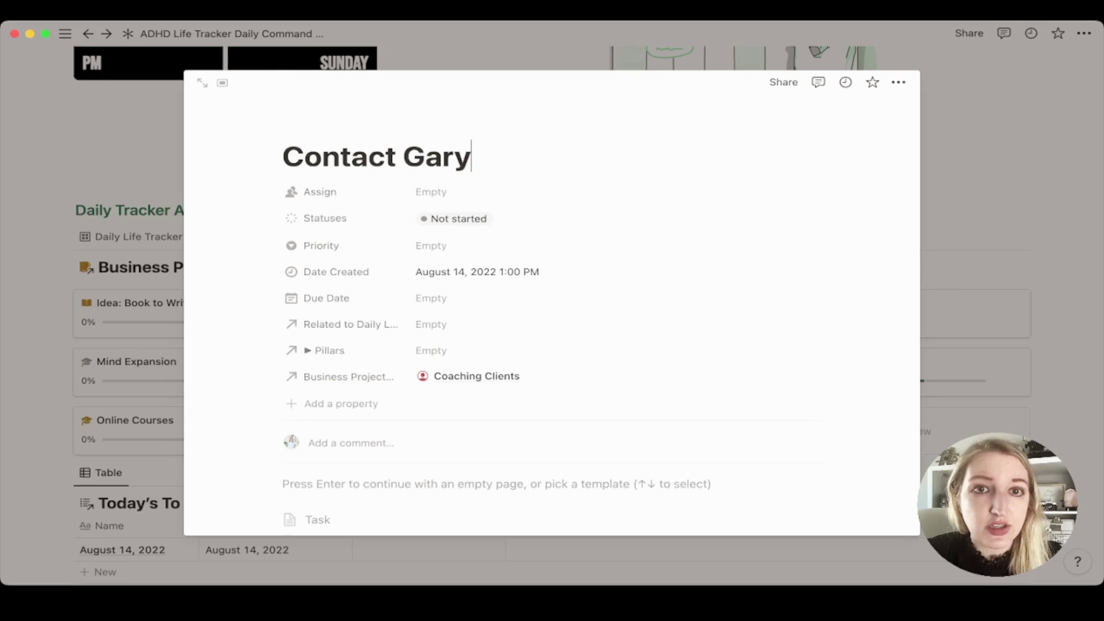
pyautogui.click(454, 218)
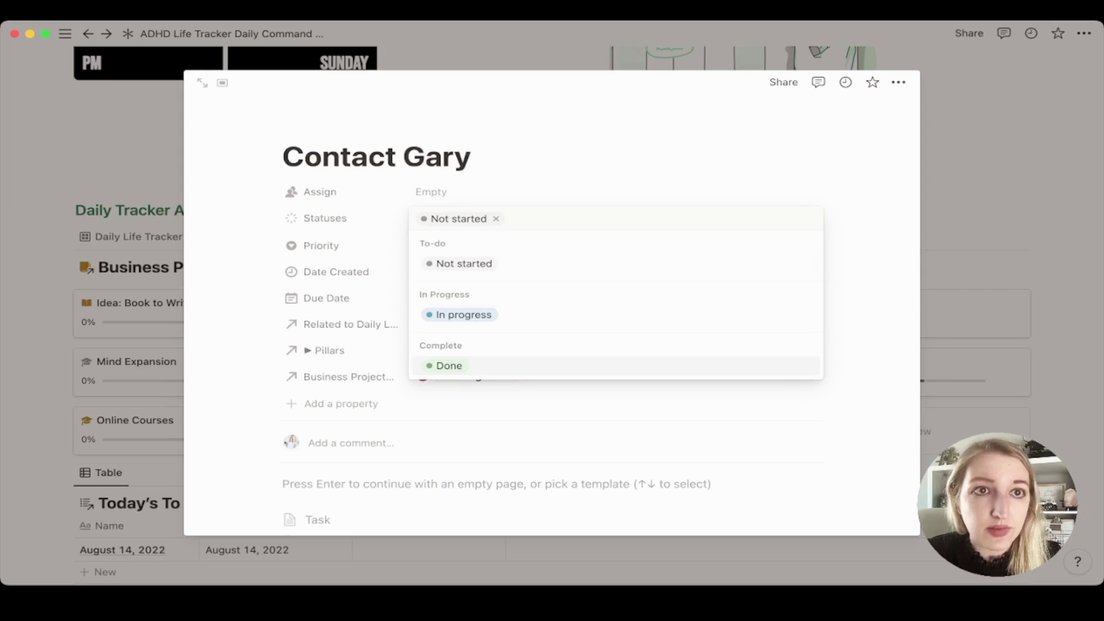
pyautogui.click(445, 366)
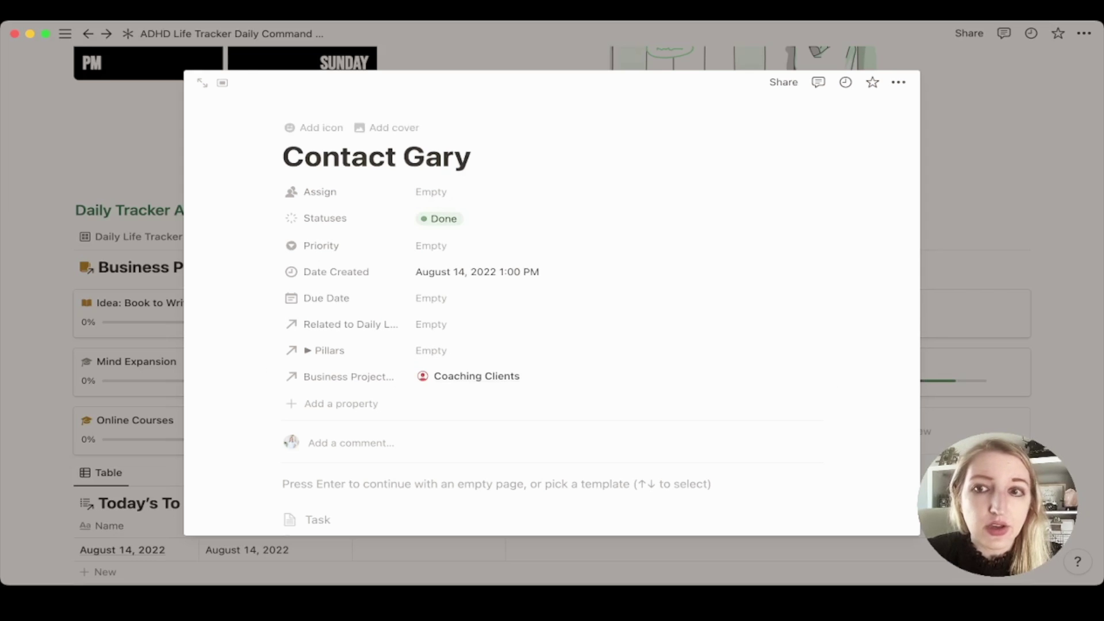
pyautogui.press('Escape')
# - Reopen Coaching Clients to confirm its 66.7% progress, then close it
pyautogui.click(866, 361)
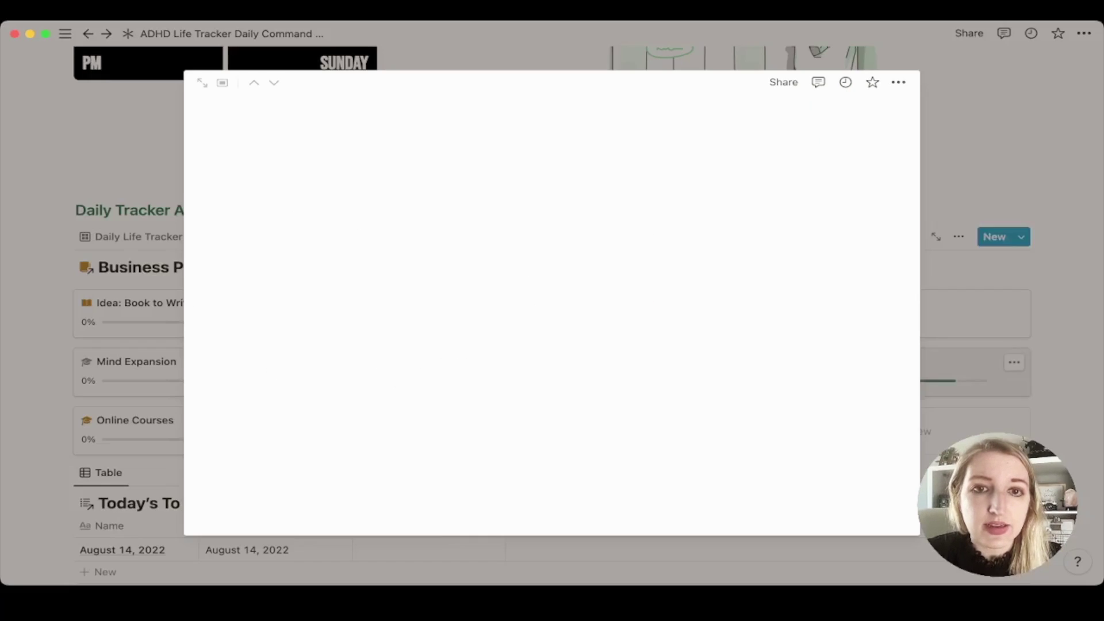
pyautogui.scroll(-5, 544, 321)
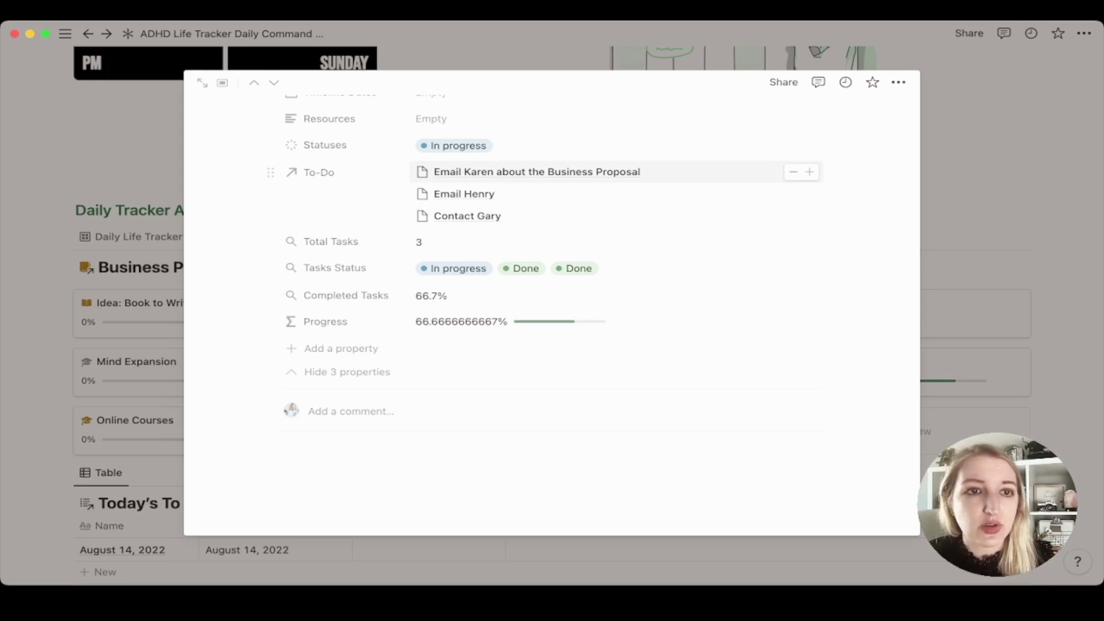
pyautogui.press('Escape')
# - In the To Do table, move the Business Projects column left and sort it ascending
pyautogui.scroll(-6, 552, 317)
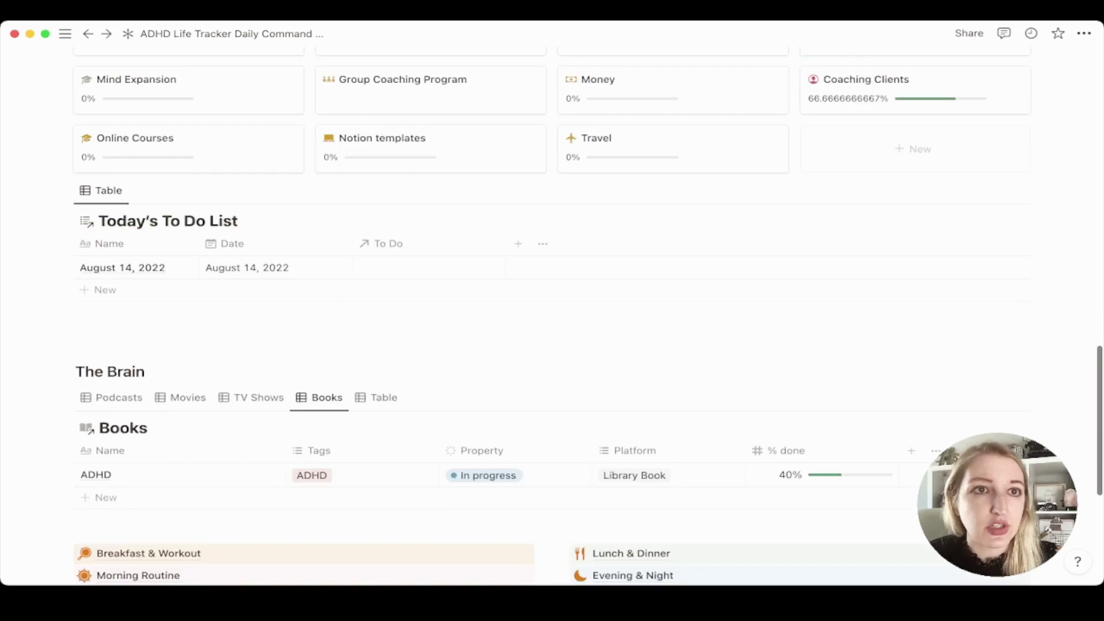
pyautogui.scroll(5, 552, 317)
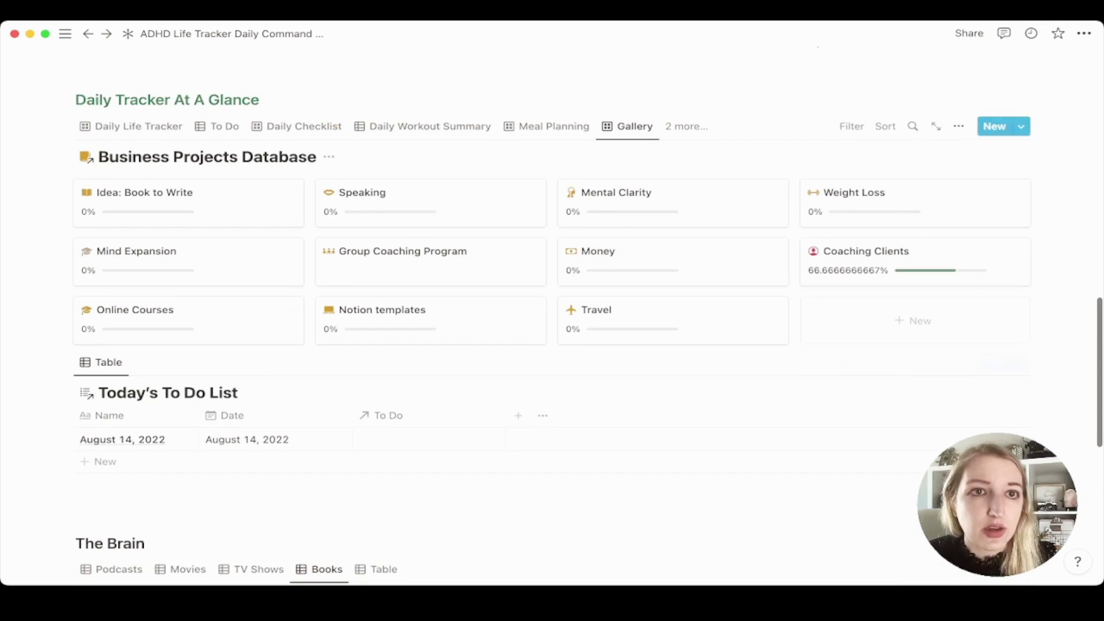
pyautogui.click(217, 145)
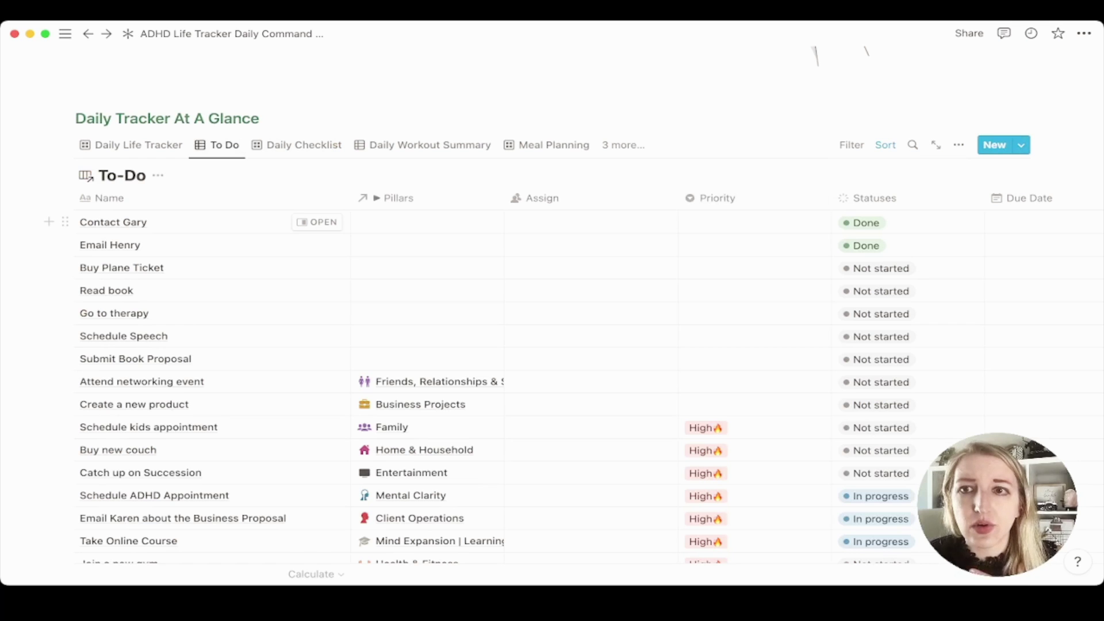
pyautogui.hscroll(10, 552, 380)
pyautogui.moveTo(880, 198); pyautogui.dragTo(322, 198)
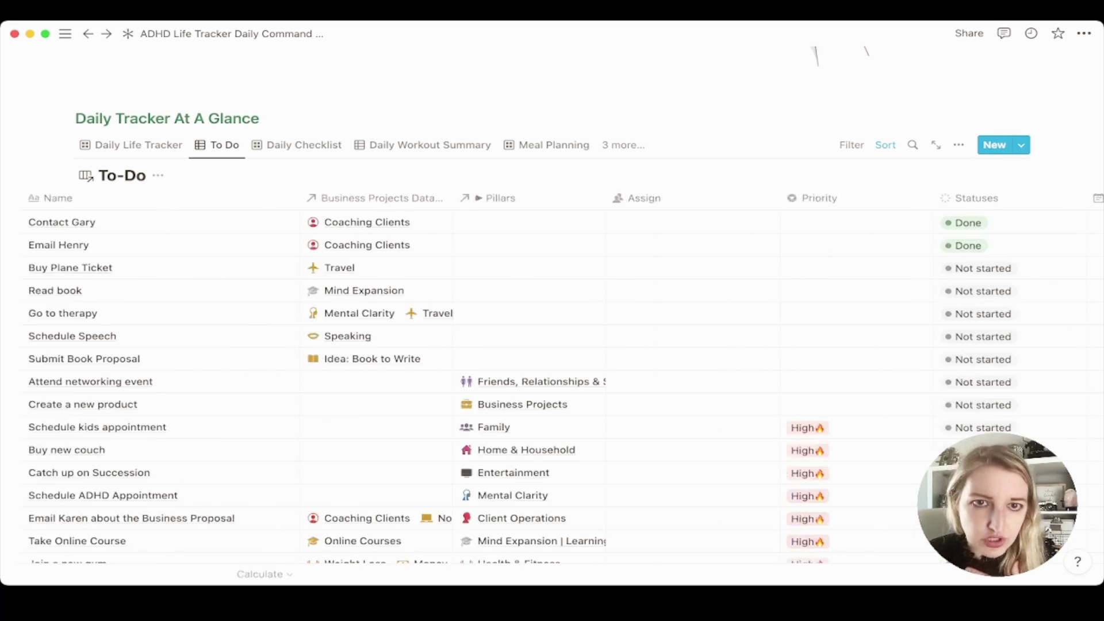
pyautogui.hscroll(-2, 552, 379)
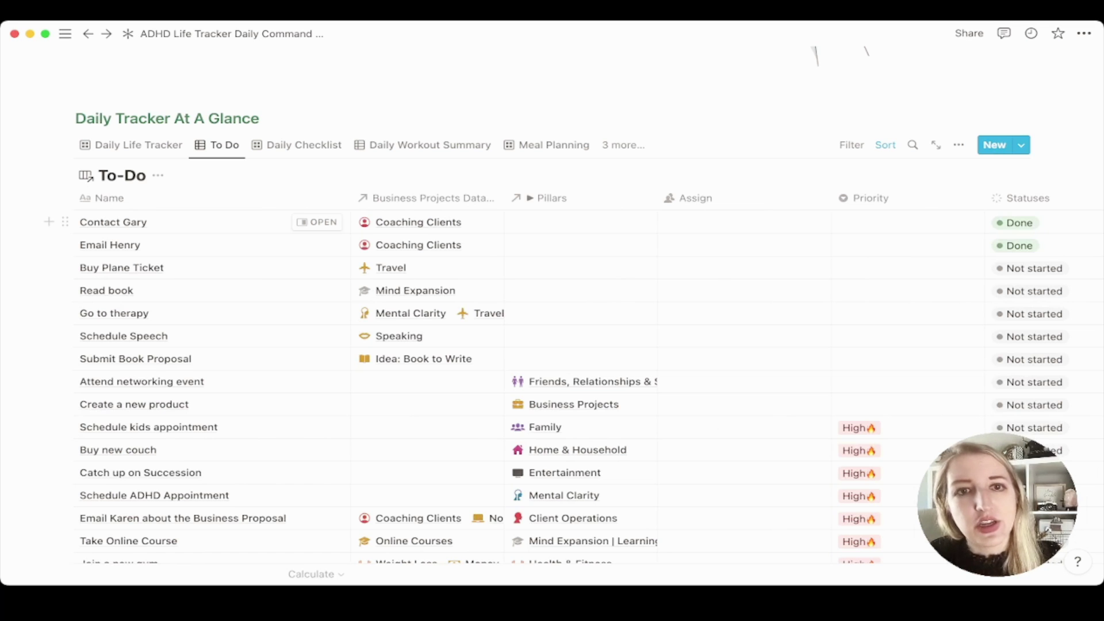
pyautogui.hscroll(2, 316, 222)
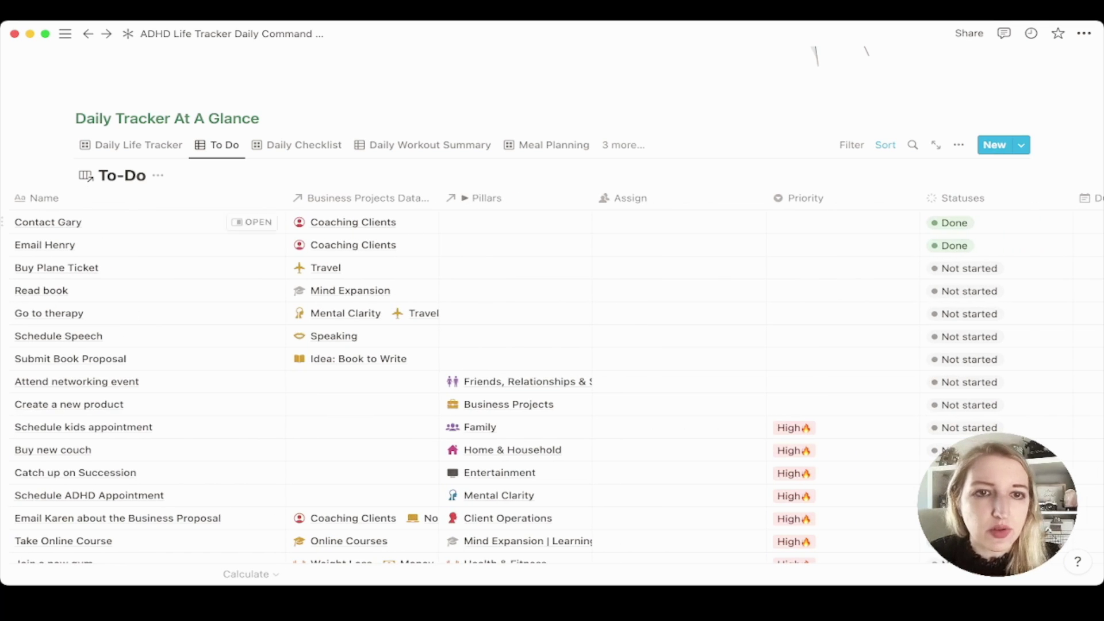
pyautogui.click(362, 197)
pyautogui.click(350, 299)
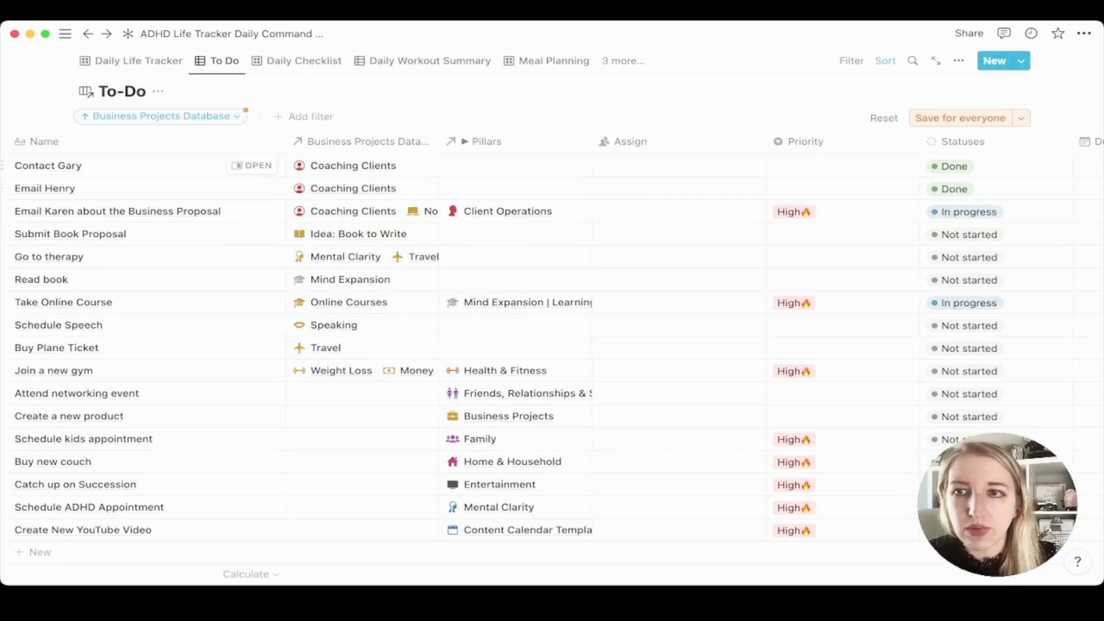
# - Mark the business-proposal e-mail task Done and switch back to the Gallery view
pyautogui.click(966, 212)
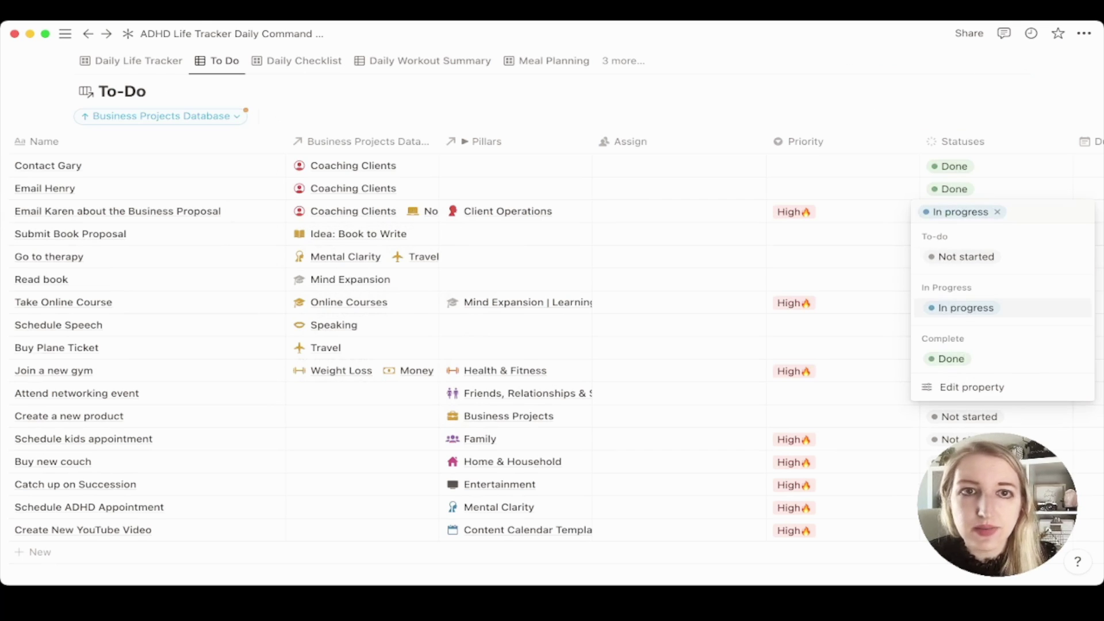
pyautogui.click(949, 357)
pyautogui.scroll(2, 949, 357)
pyautogui.scroll(3, 552, 287)
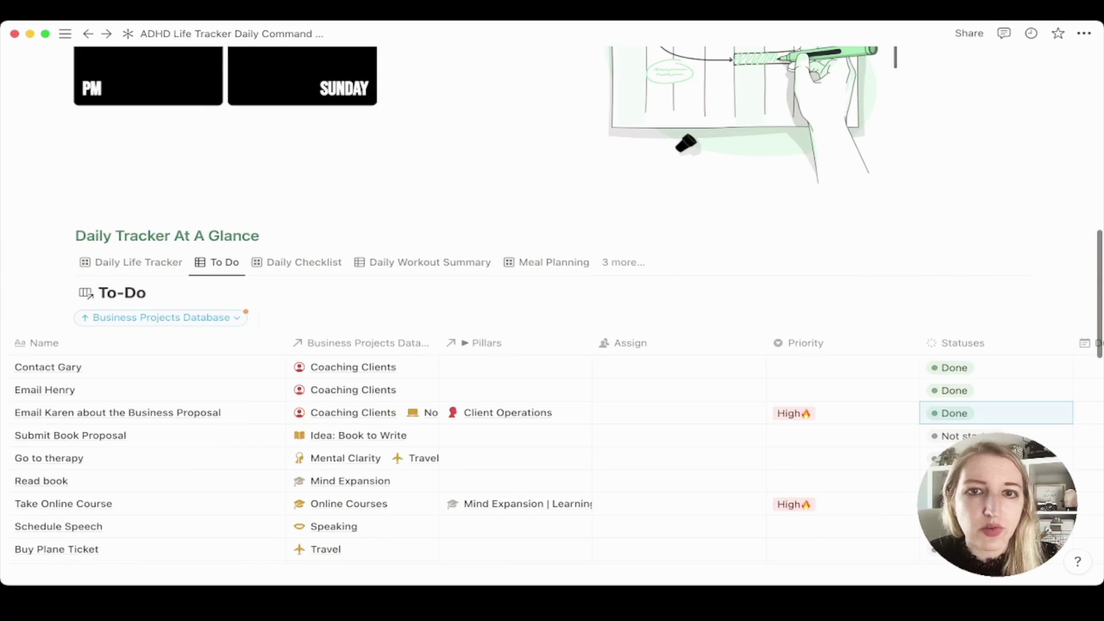
pyautogui.click(623, 262)
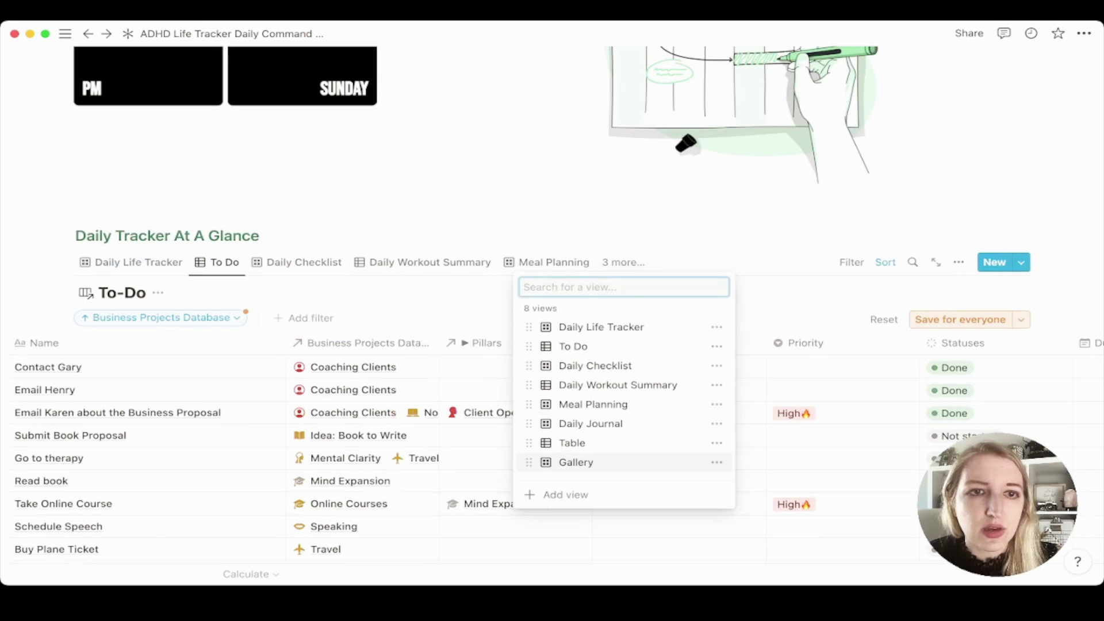
pyautogui.click(575, 464)
# - Scroll down to the Business Projects gallery and open the Speaking card as a peek page
pyautogui.scroll(-2, 690, 288)
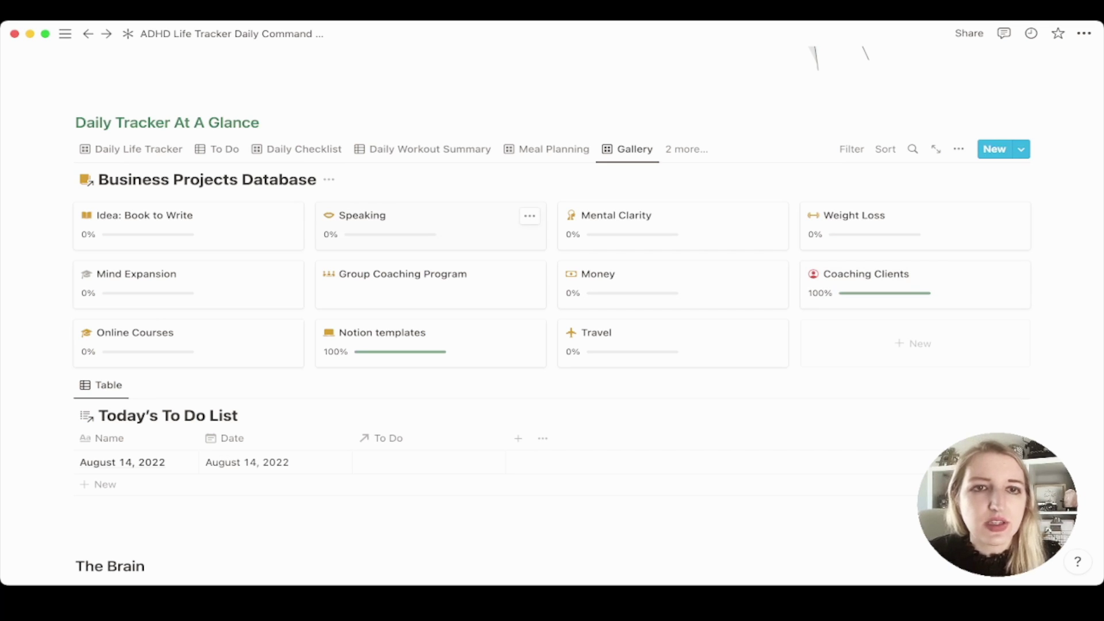
pyautogui.click(403, 225)
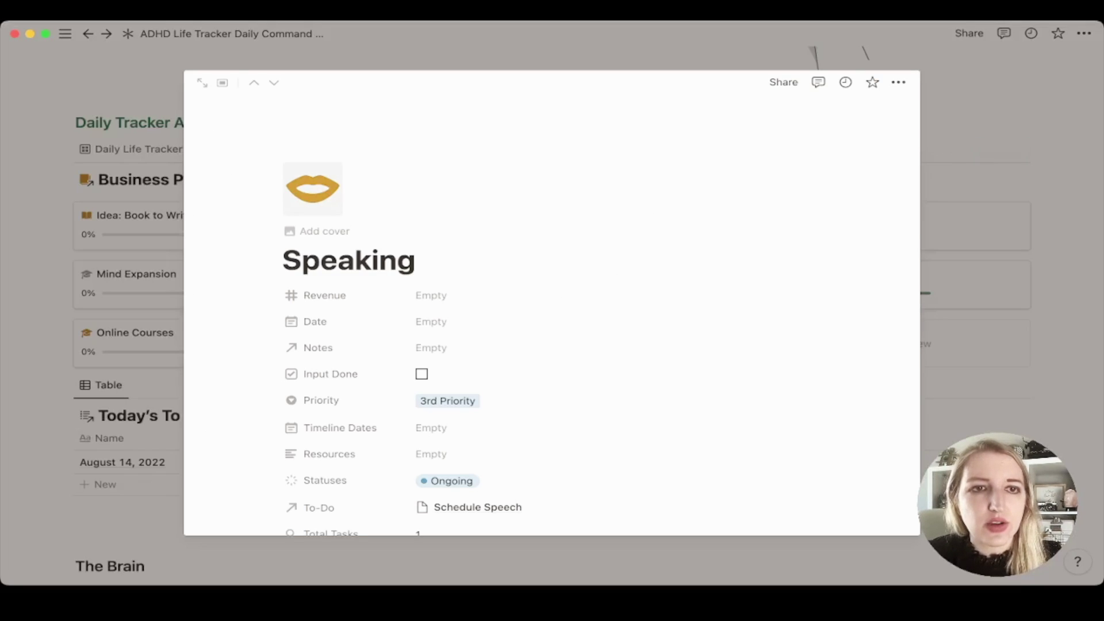
# - Replace the Speaking page's lips icon with the checkmark icon found by searching 'check'
pyautogui.click(312, 187)
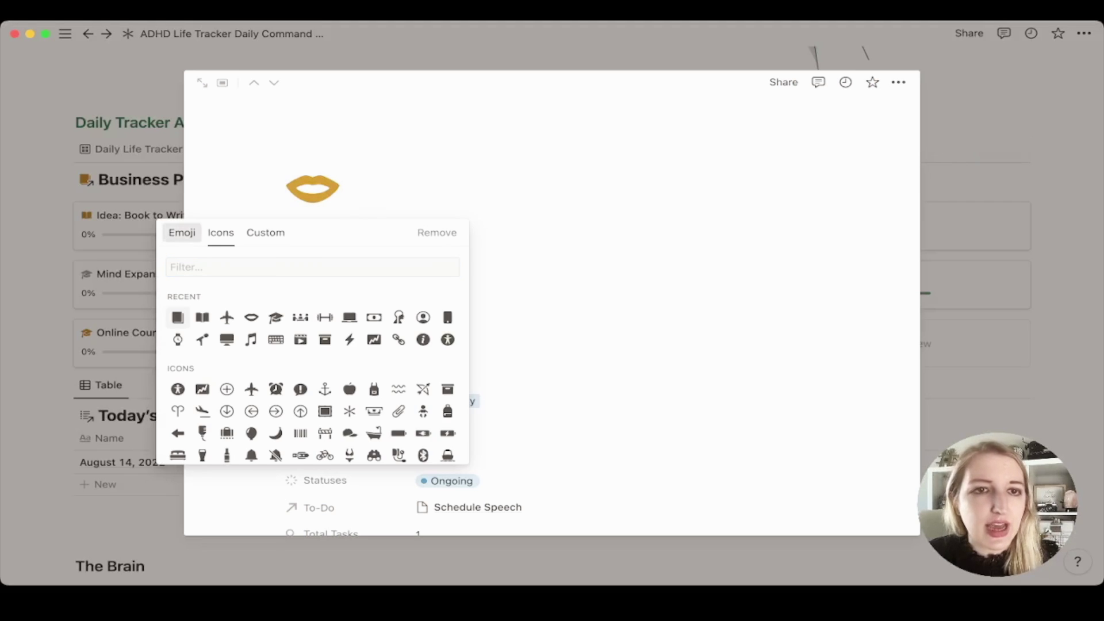
pyautogui.click(221, 232)
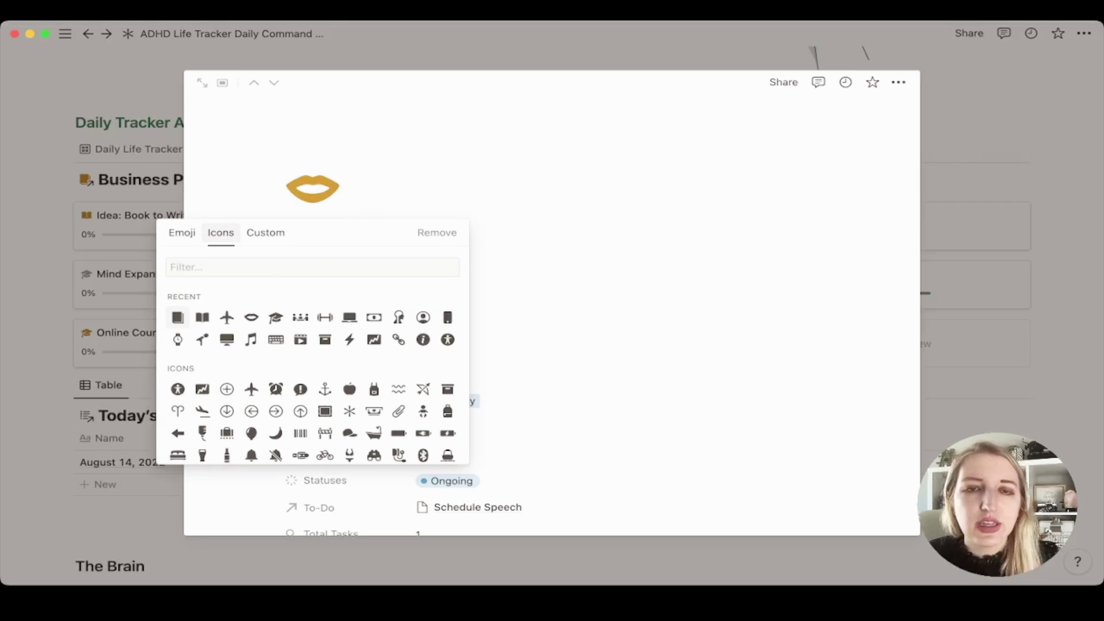
pyautogui.click(313, 266)
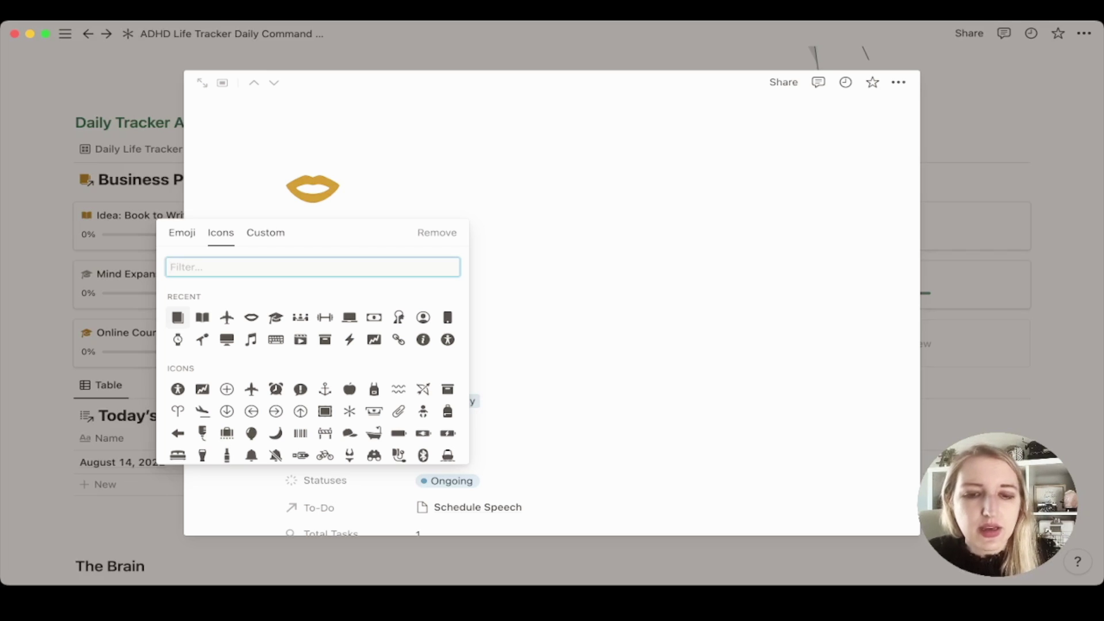
pyautogui.write('task')
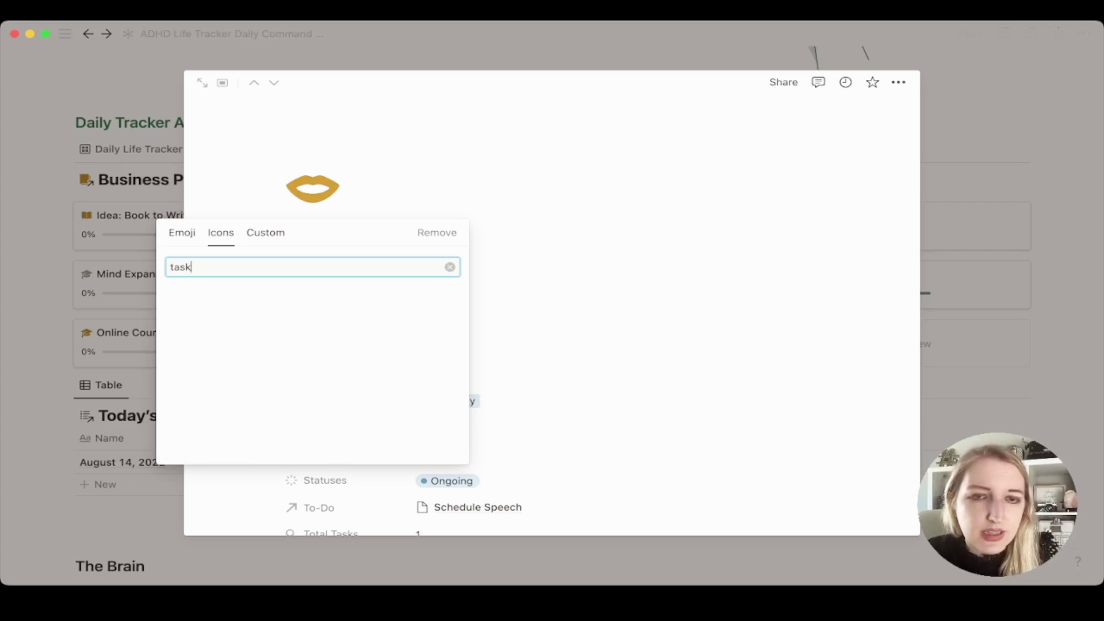
pyautogui.press('BackSpace')
pyautogui.press('BackSpace')
pyautogui.press('BackSpace')
pyautogui.write('o')
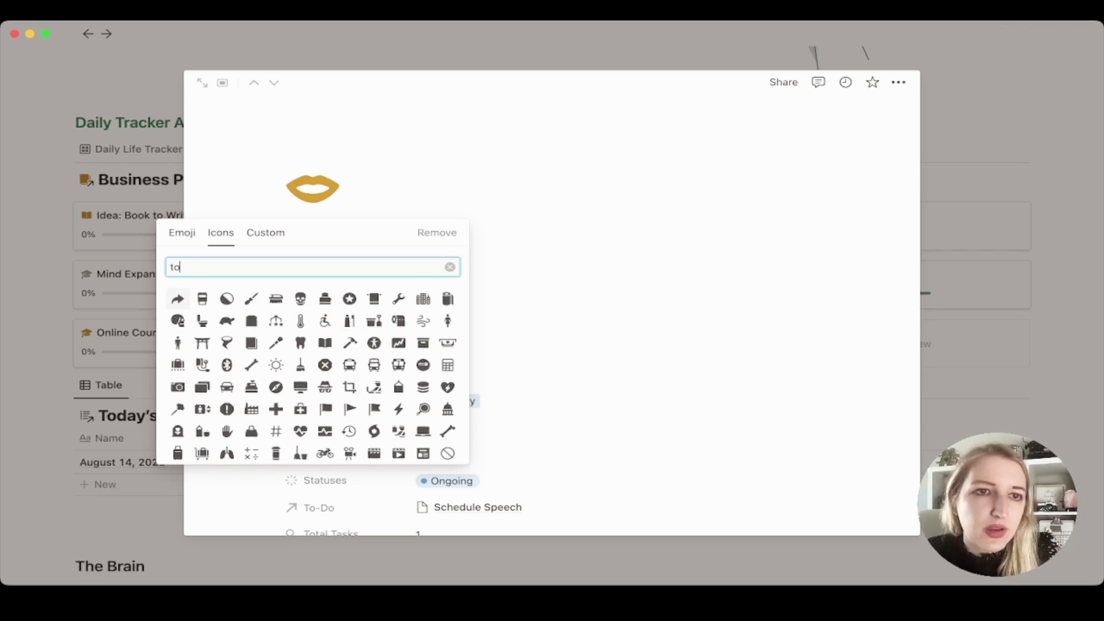
pyautogui.write(' do')
pyautogui.press('BackSpace')
pyautogui.press('BackSpace')
pyautogui.press('BackSpace')
pyautogui.press('BackSpace')
pyautogui.press('BackSpace')
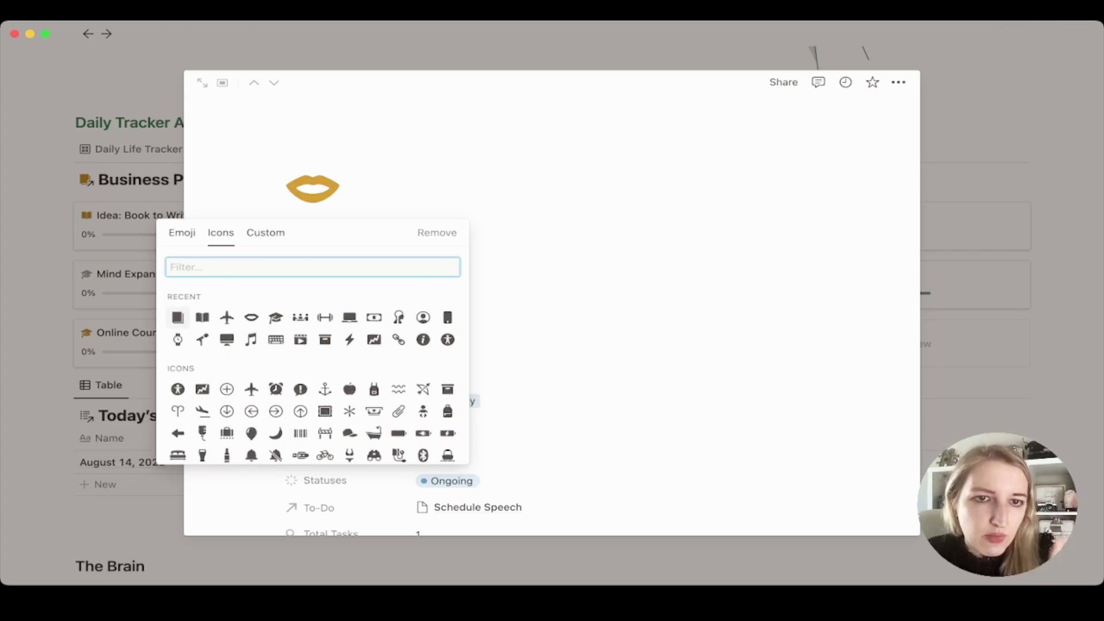
pyautogui.write('check')
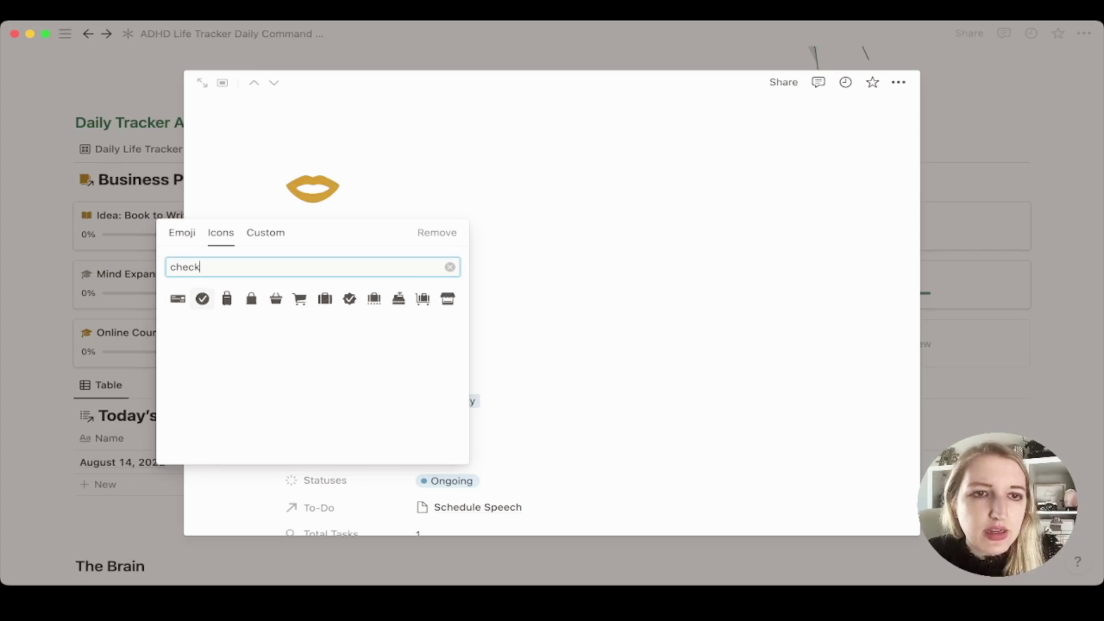
pyautogui.click(202, 299)
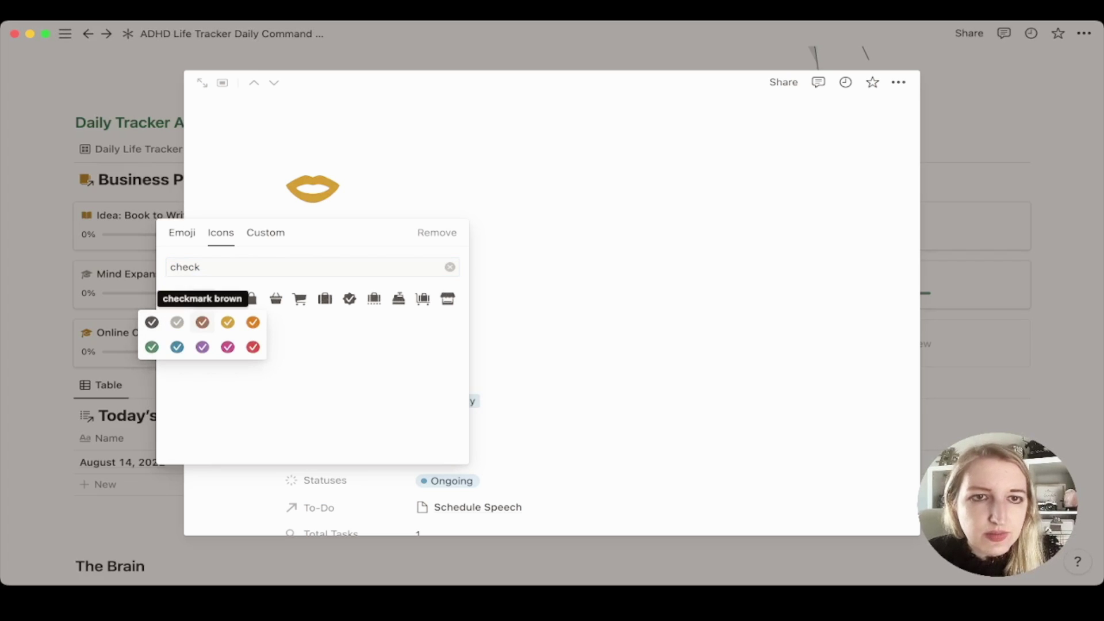
pyautogui.click(202, 322)
# - Recolour the checkmark icon yellow and return to the Business Projects gallery
pyautogui.click(312, 189)
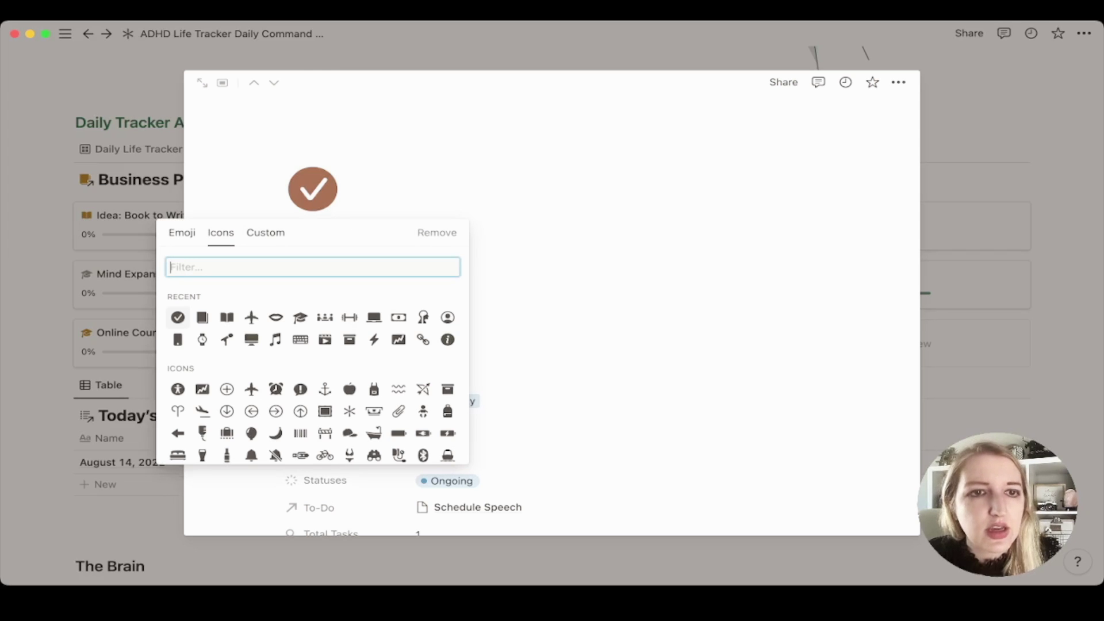
pyautogui.moveTo(177, 316)
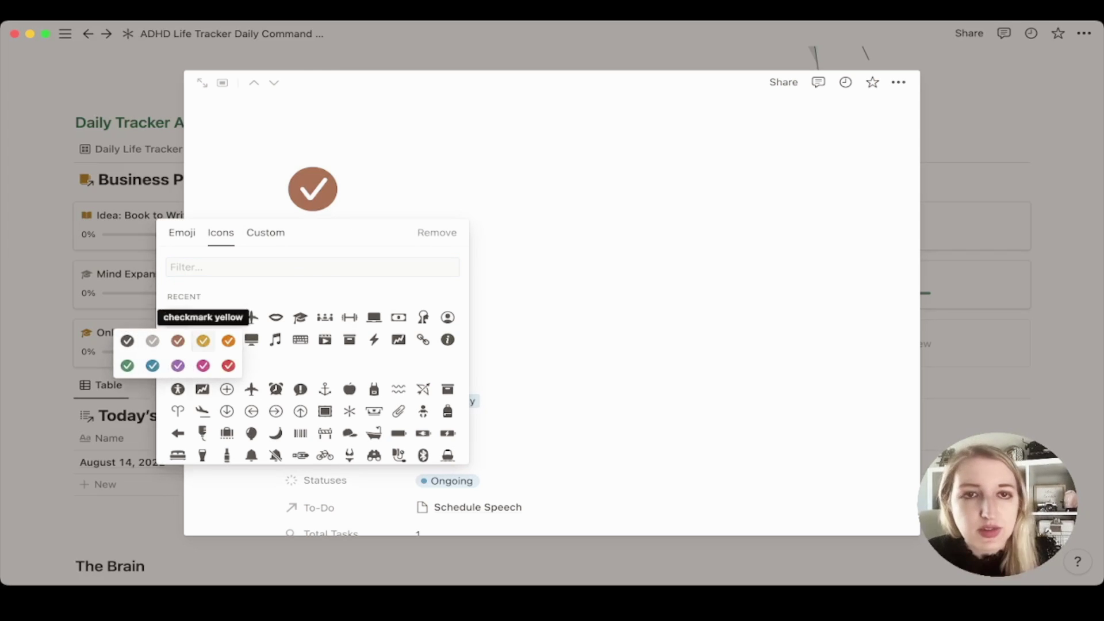
pyautogui.click(204, 339)
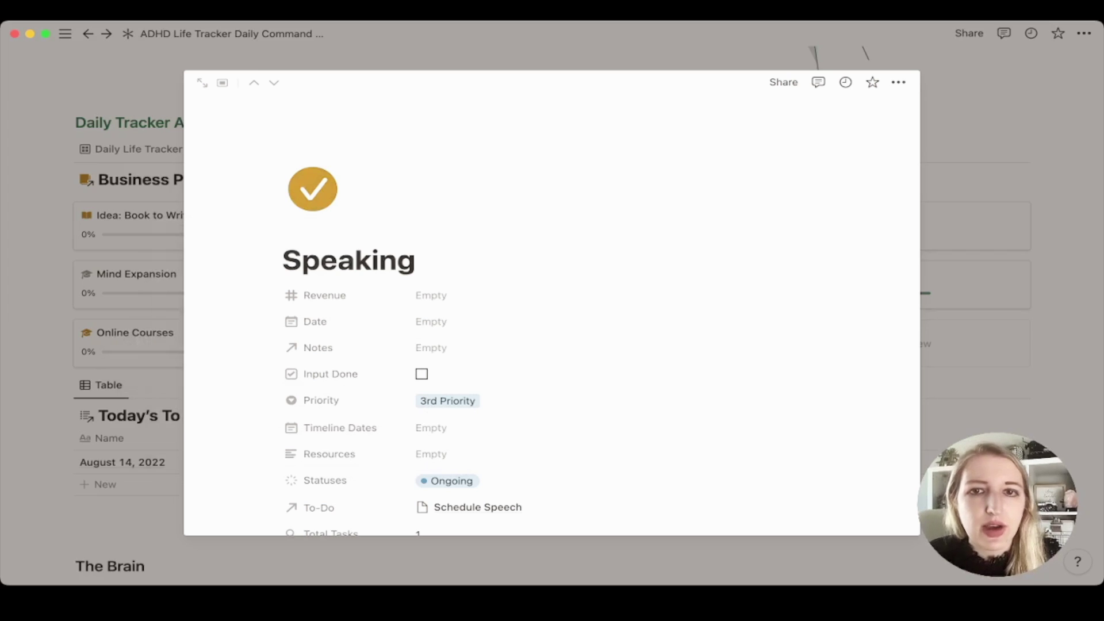
pyautogui.press('Escape')
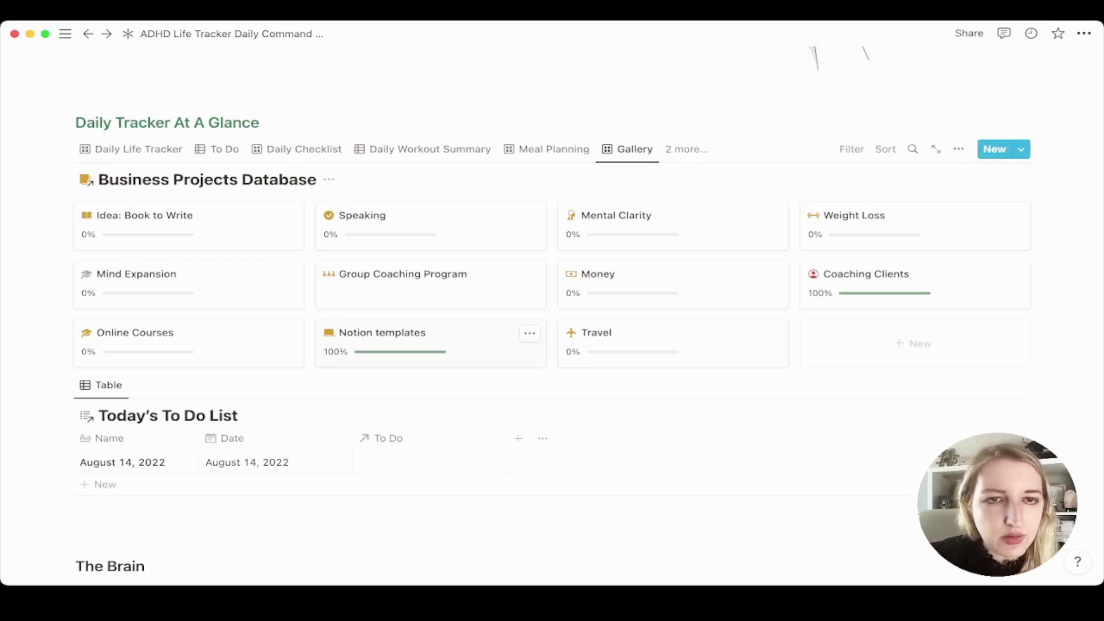